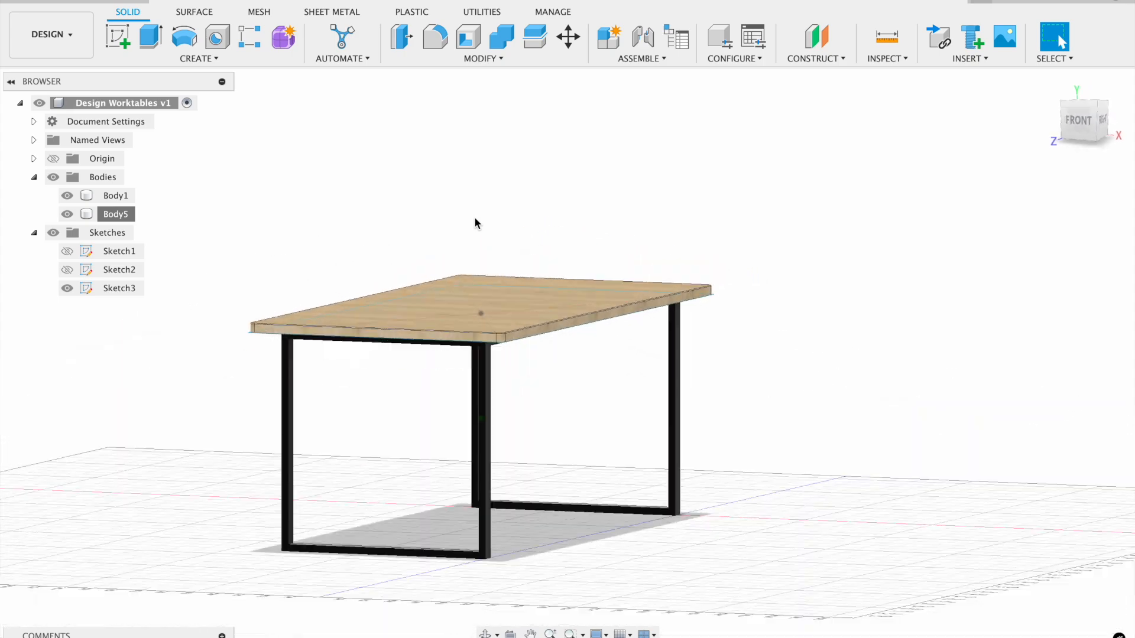
shift+scroll(475, 219, right, 5)
shift+scroll(475, 219, up, 5)
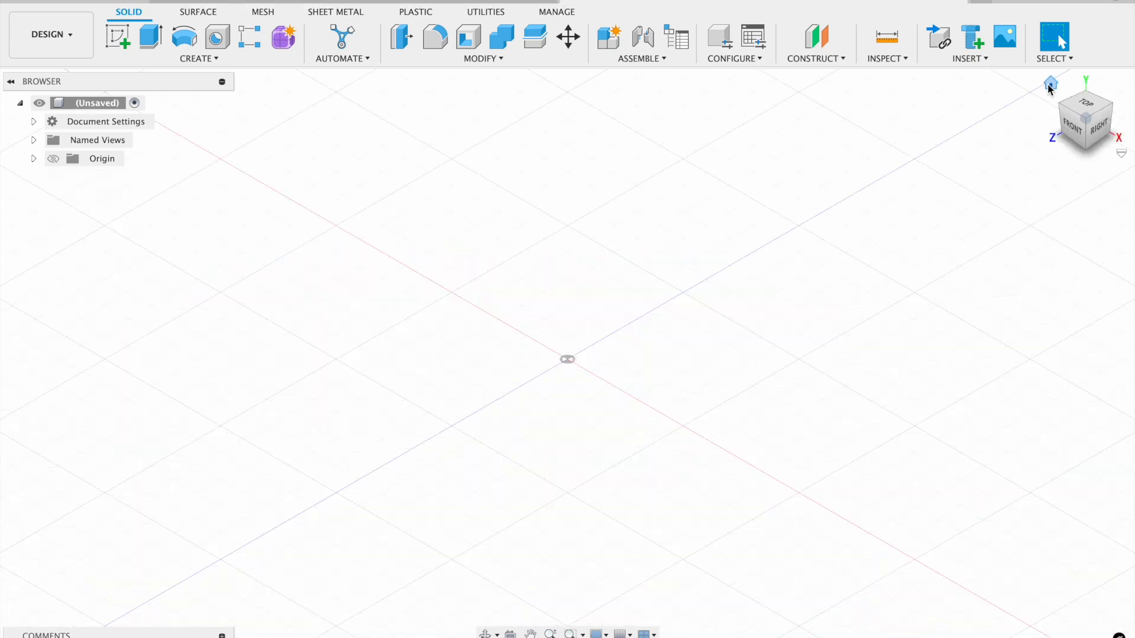
Step: Start a new sketch on the front plane
click(120, 39)
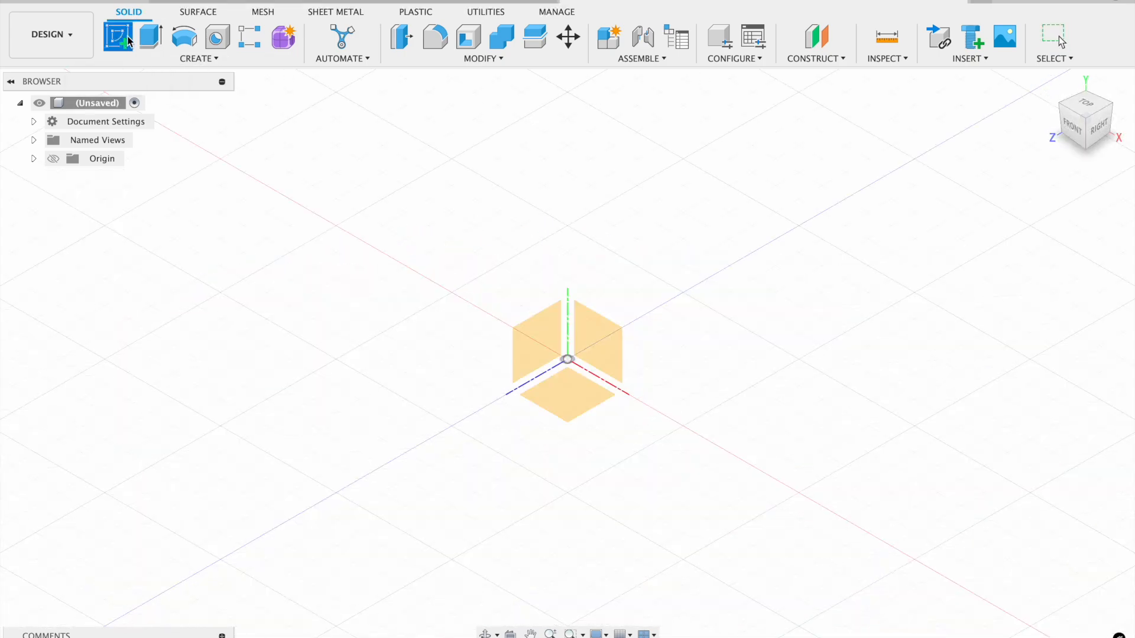
click(1076, 134)
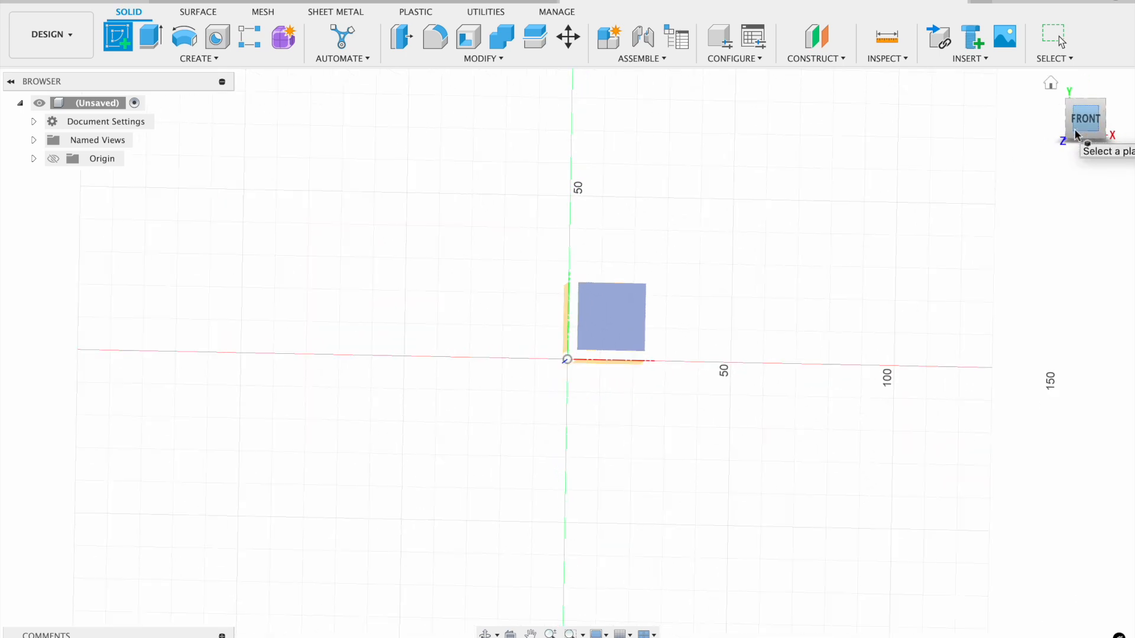
click(604, 320)
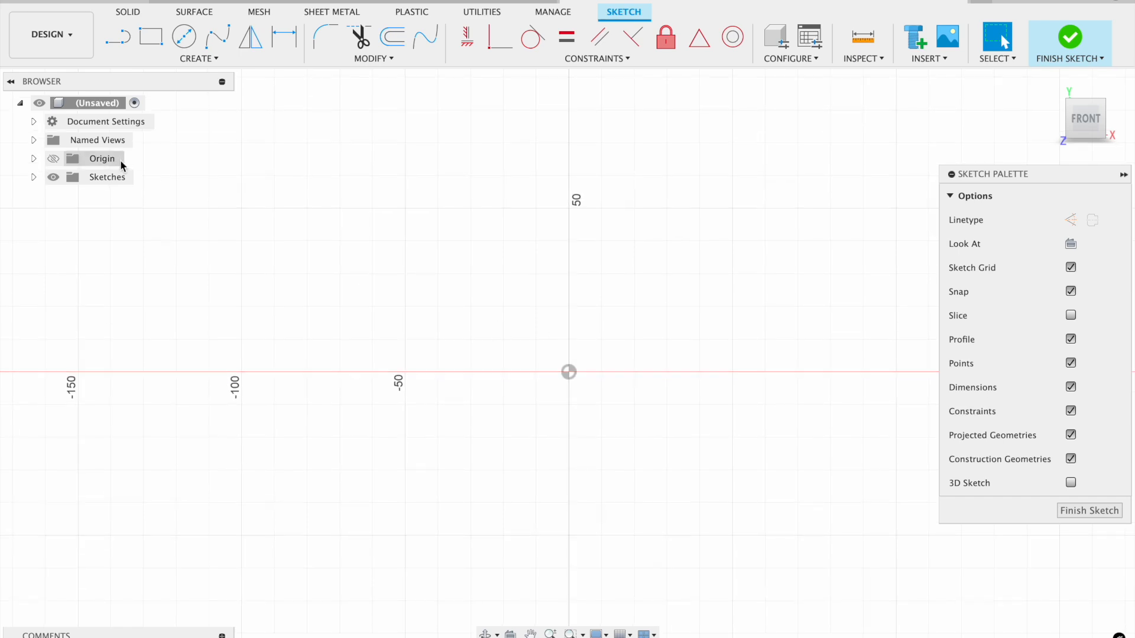
Step: Expand the document settings to check the units, and collapse the sketch palette
click(33, 122)
mouse_move(98, 147)
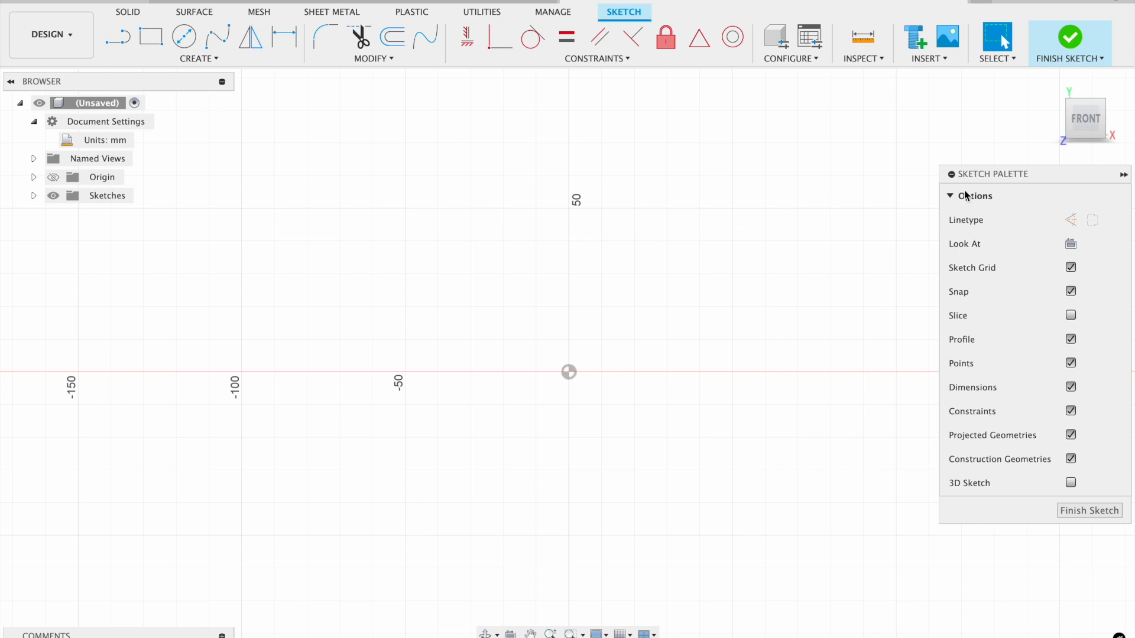
click(951, 175)
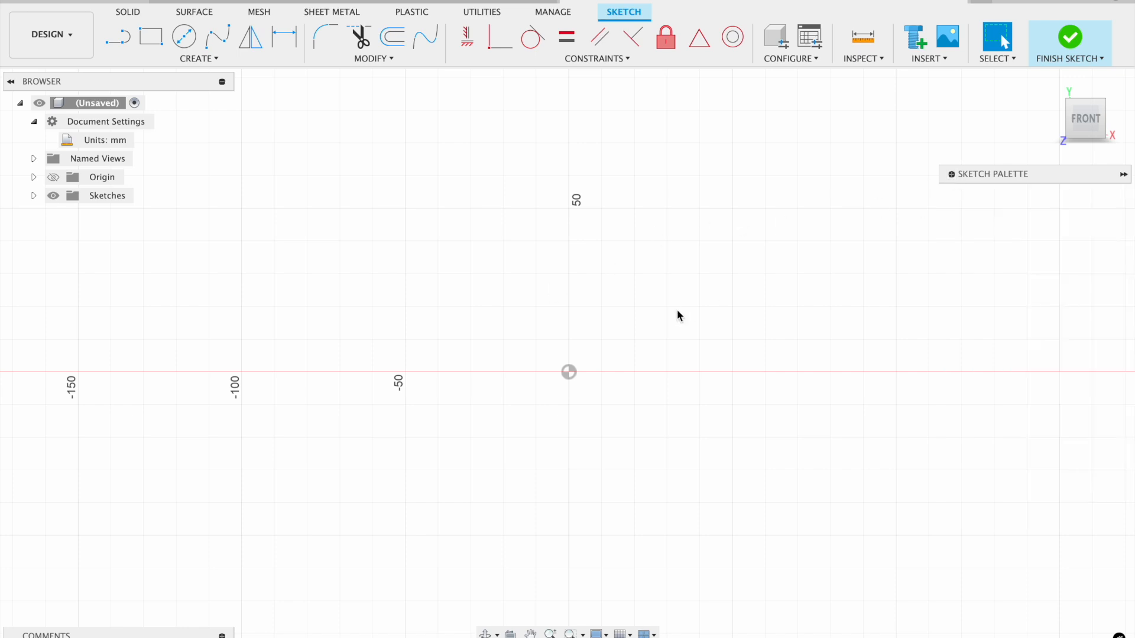
Step: Sketch an 800 mm by 800 mm two-point rectangle up and to the negative X side, starting from the origin
scroll(677, 316, down, 4)
scroll(677, 315, down, 1)
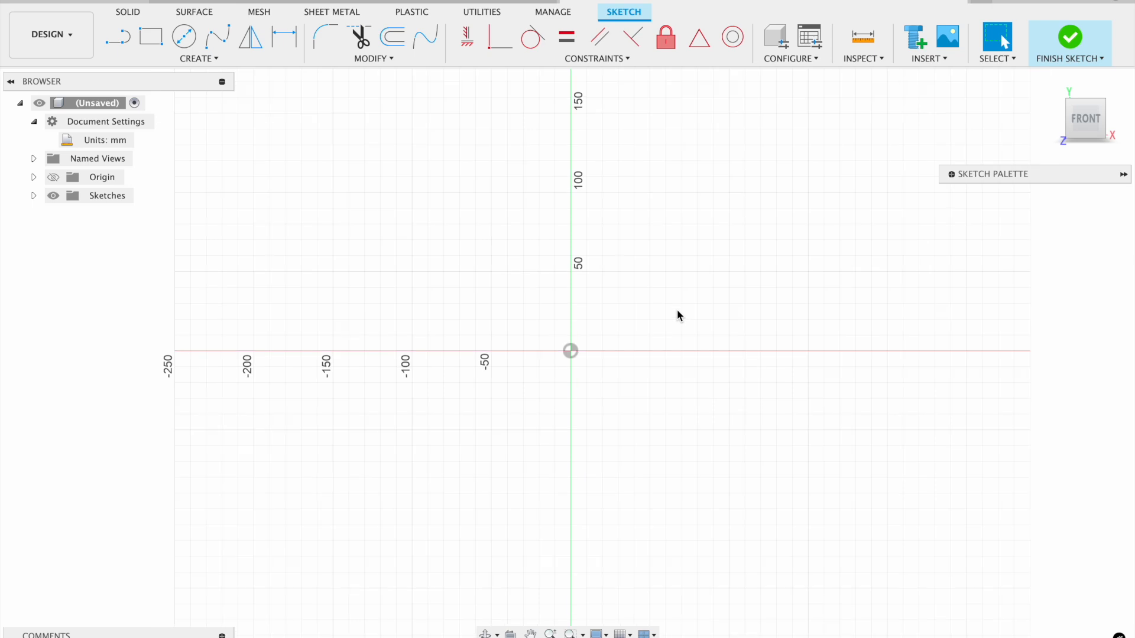
scroll(677, 316, down, 3)
scroll(678, 316, down, 2)
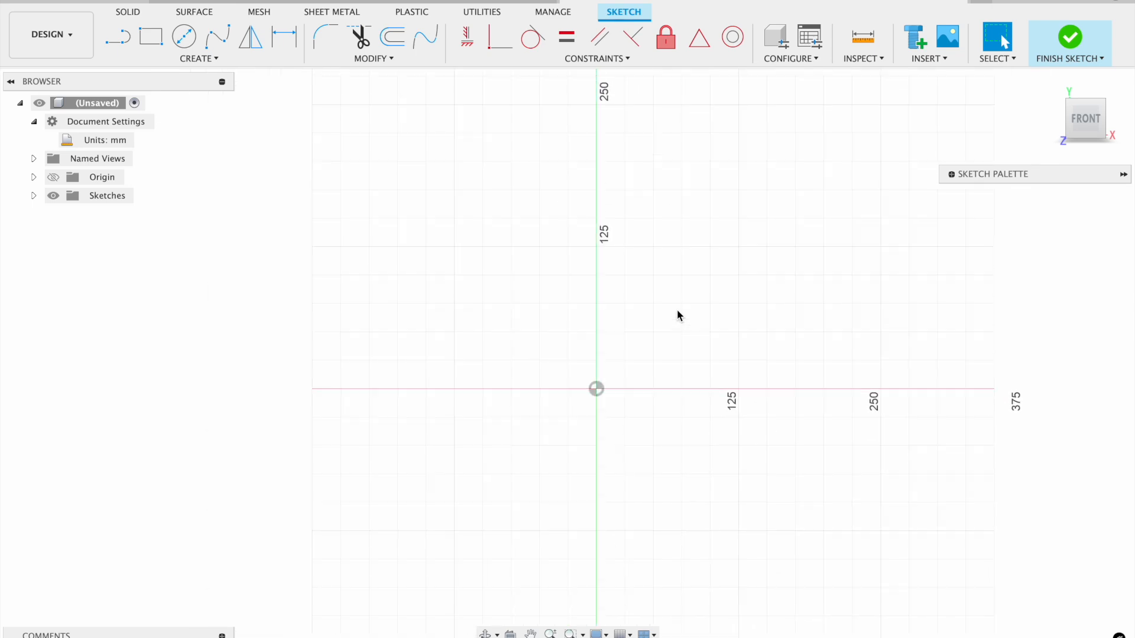
scroll(678, 316, down, 3)
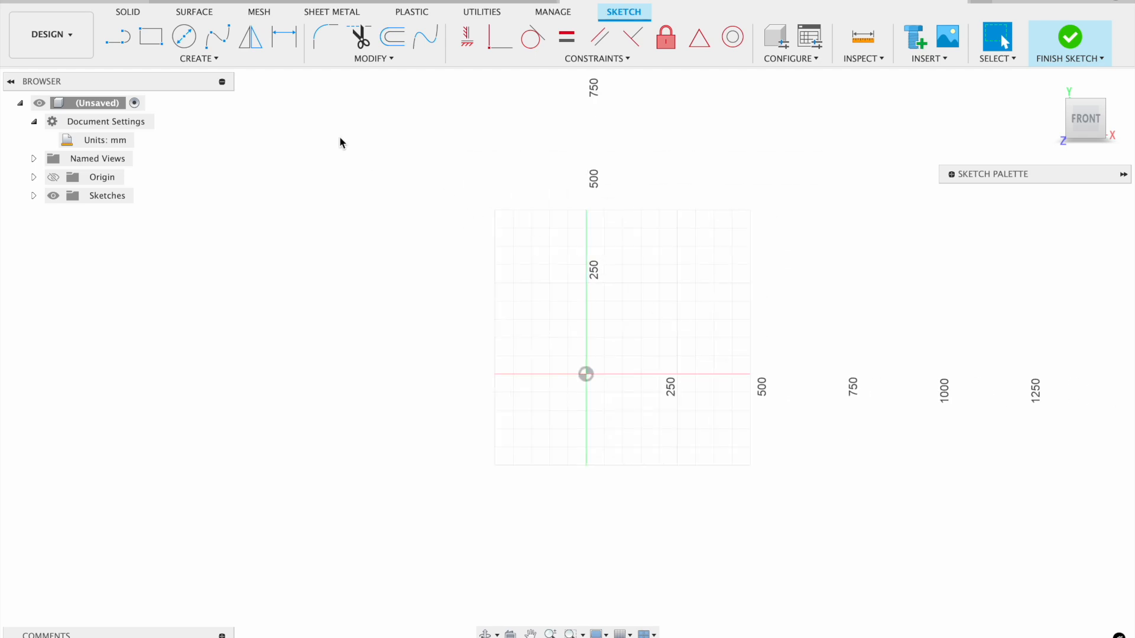
click(151, 37)
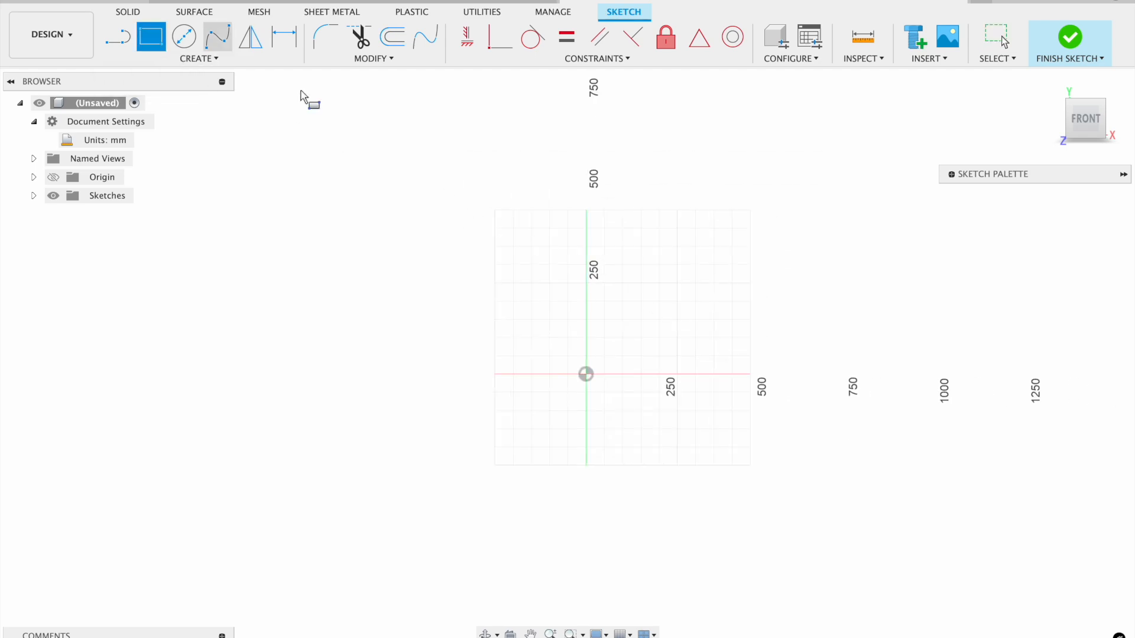
click(586, 374)
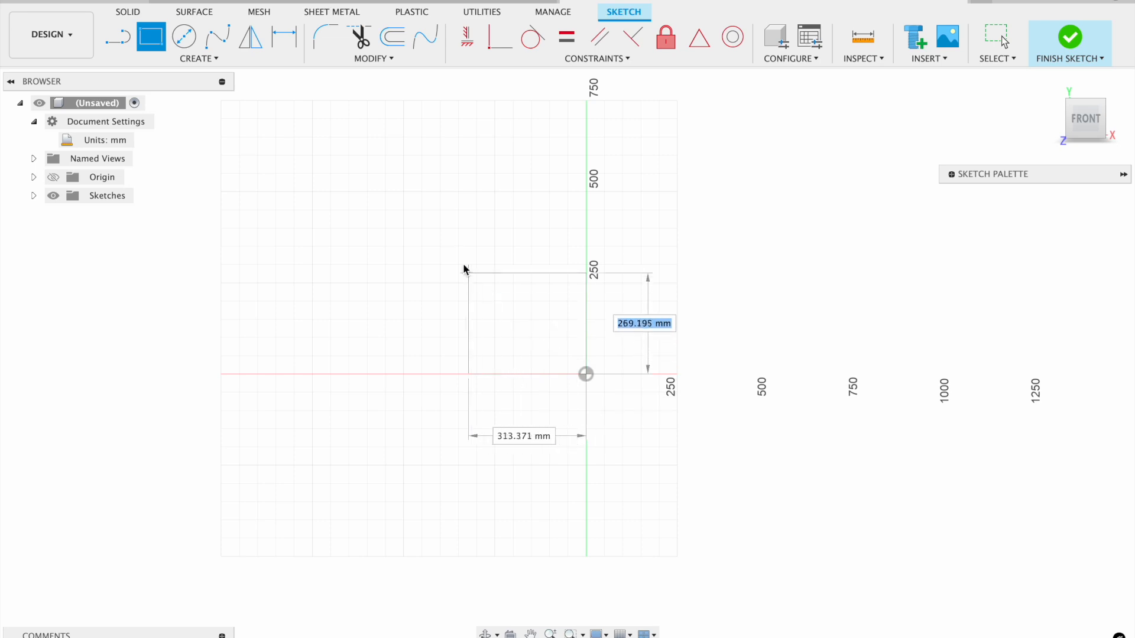
text(800)
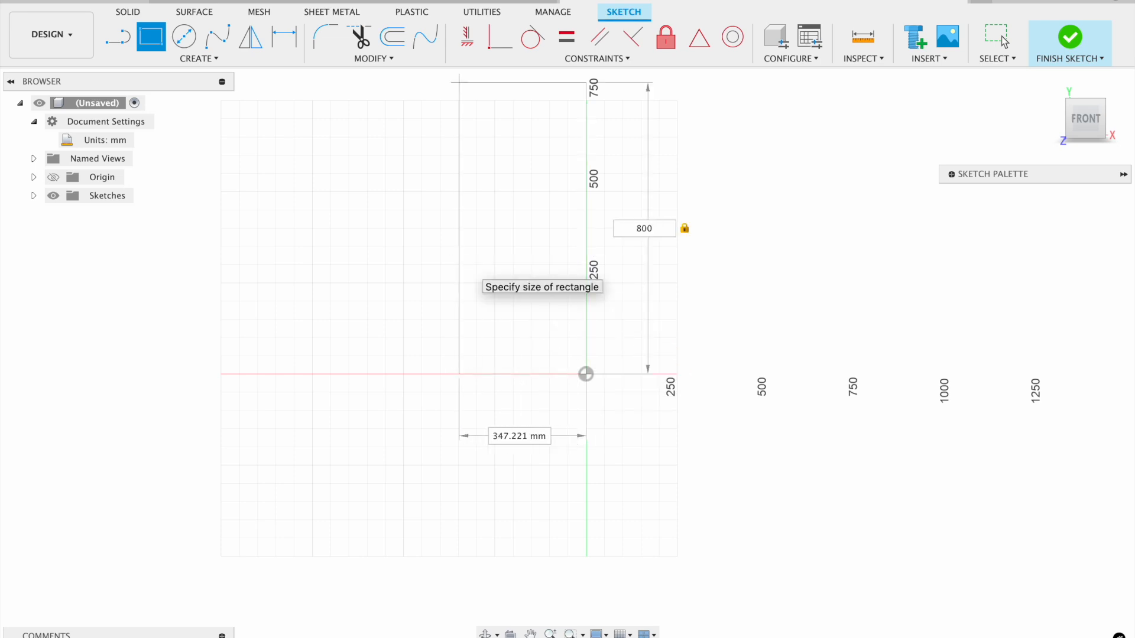
key(Tab)
text(800)
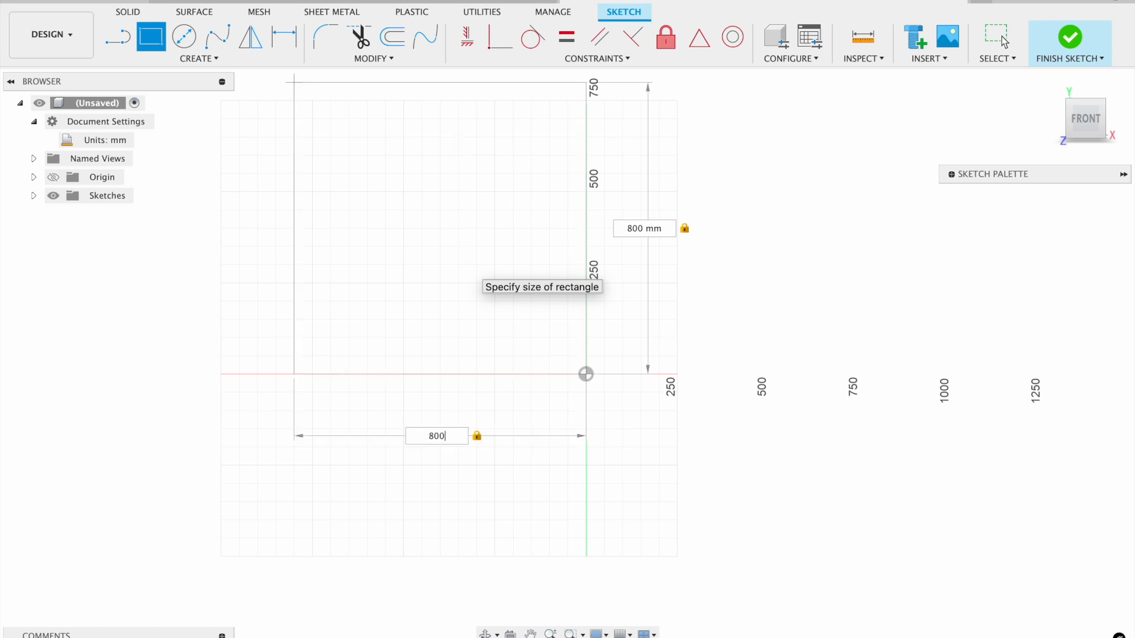
key(Return)
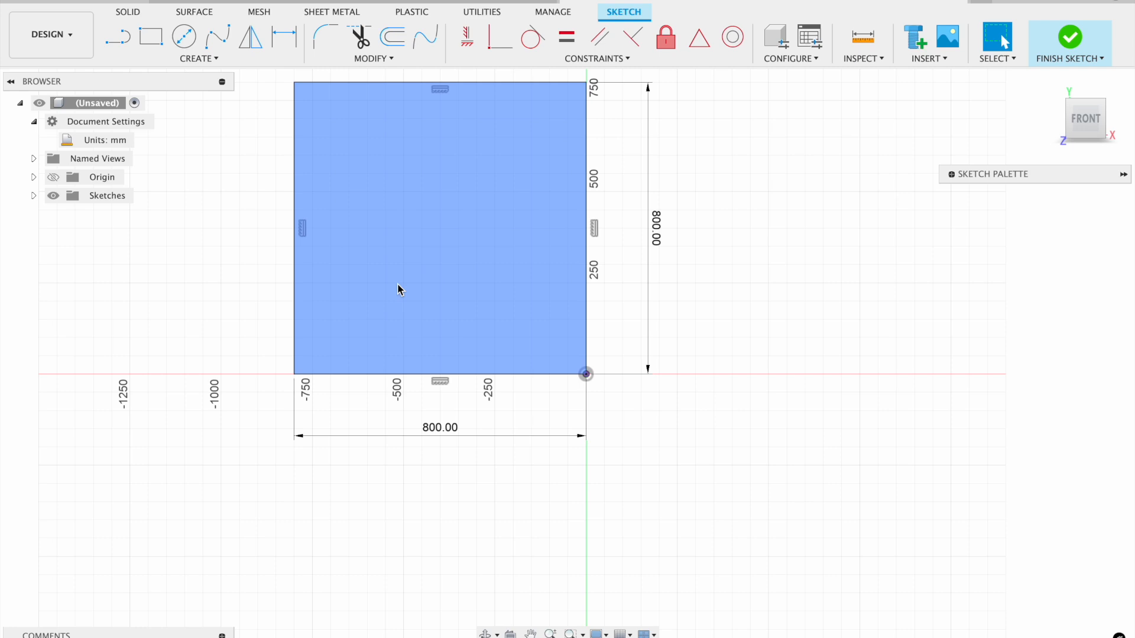
Step: Sketch a 750 mm by 750 mm center rectangle at the middle of the 800 mm square and finish the sketch
scroll(398, 294, down, 1)
scroll(398, 294, up, 2)
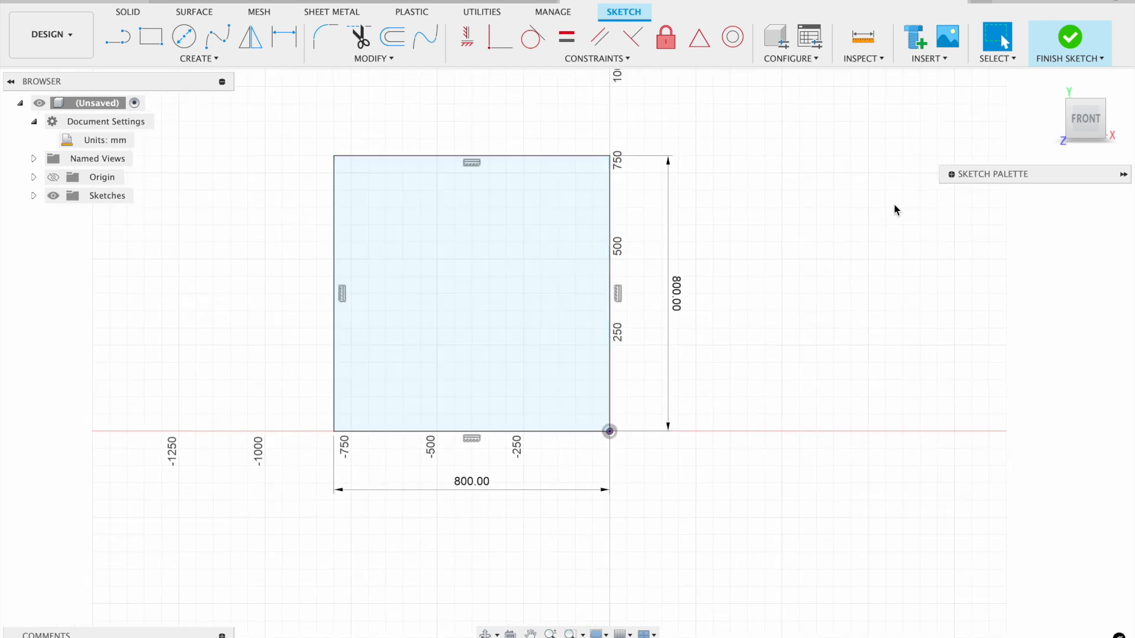
click(196, 59)
mouse_move(182, 92)
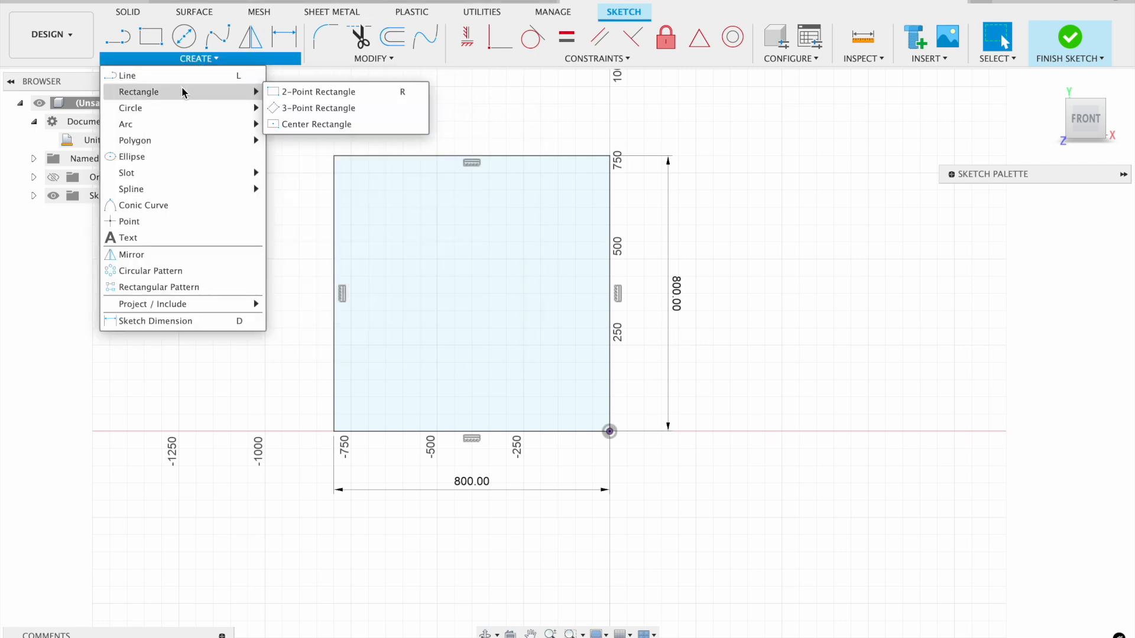
click(293, 125)
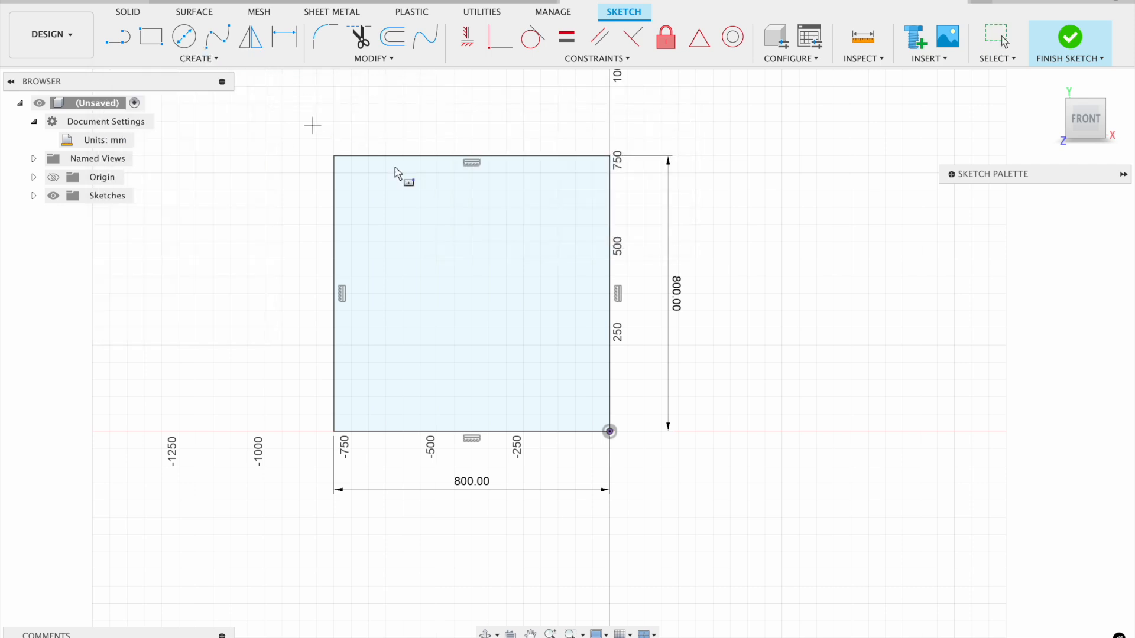
click(472, 294)
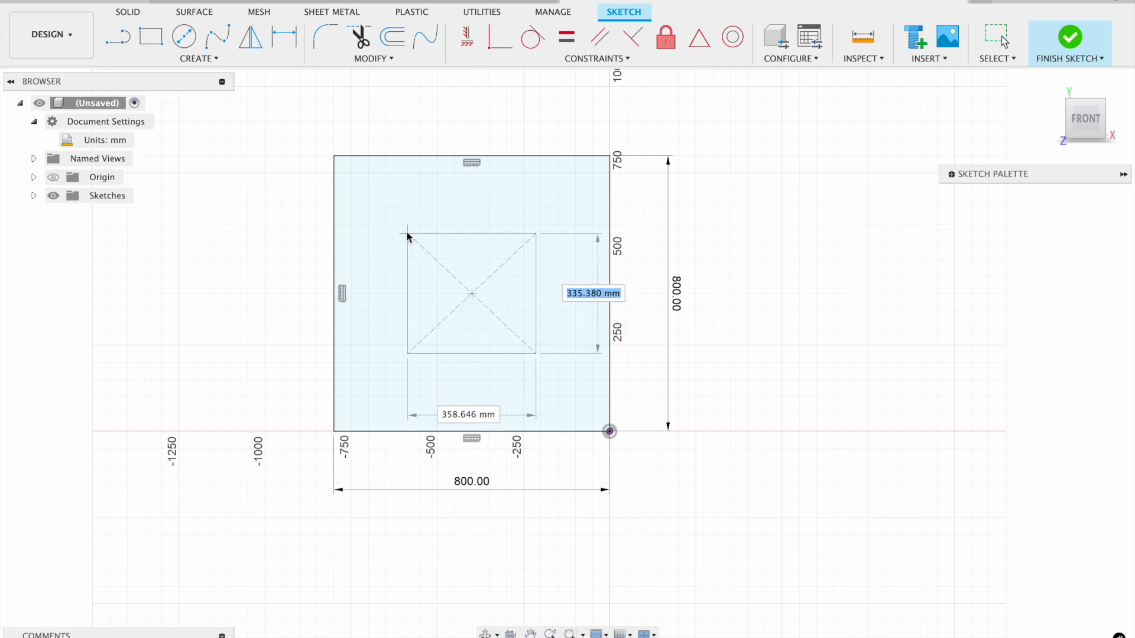
text(750)
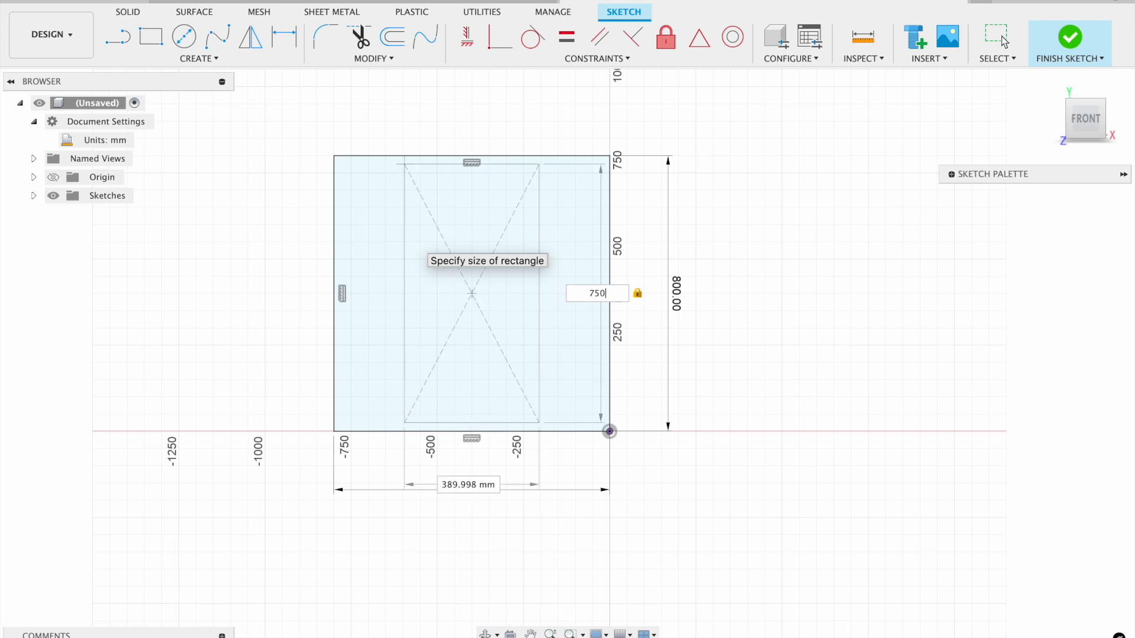
key(Tab)
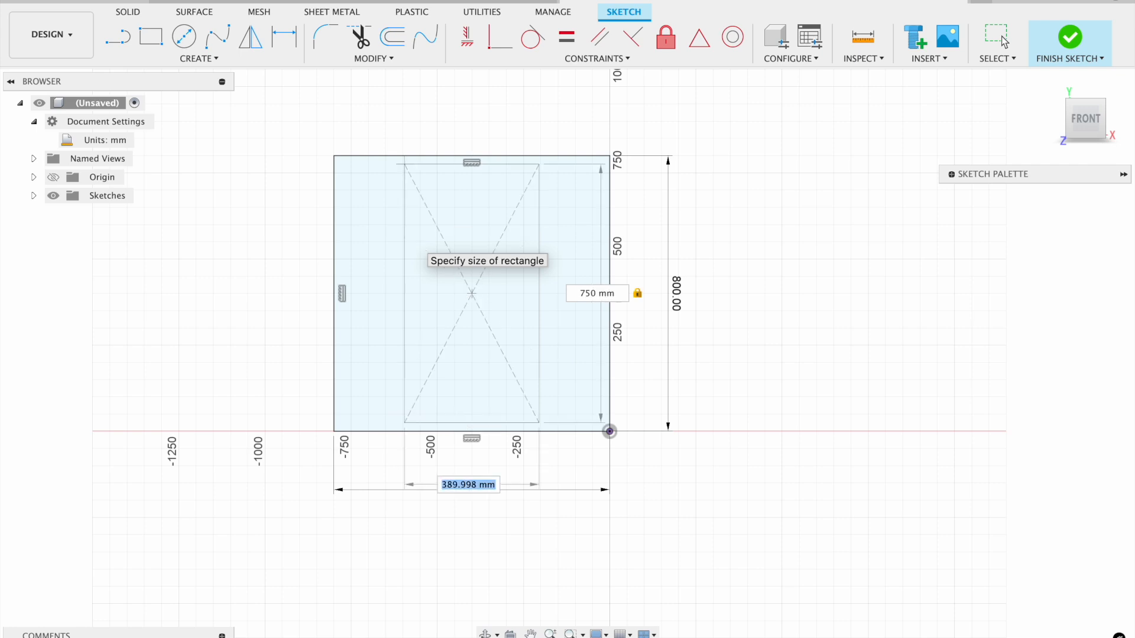
text(750)
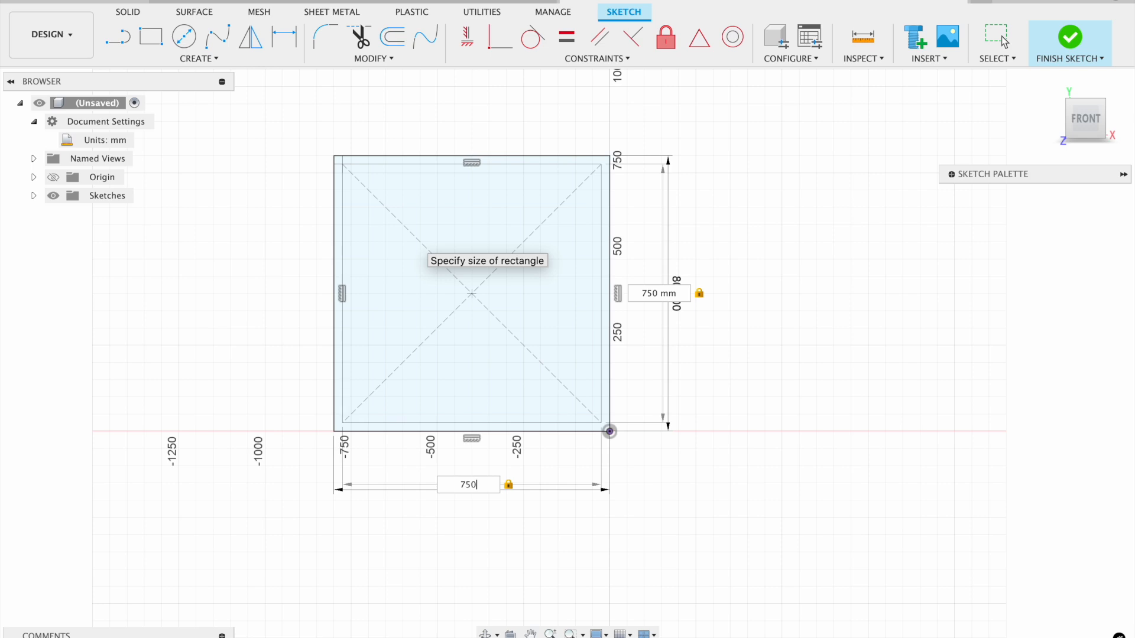
key(Return)
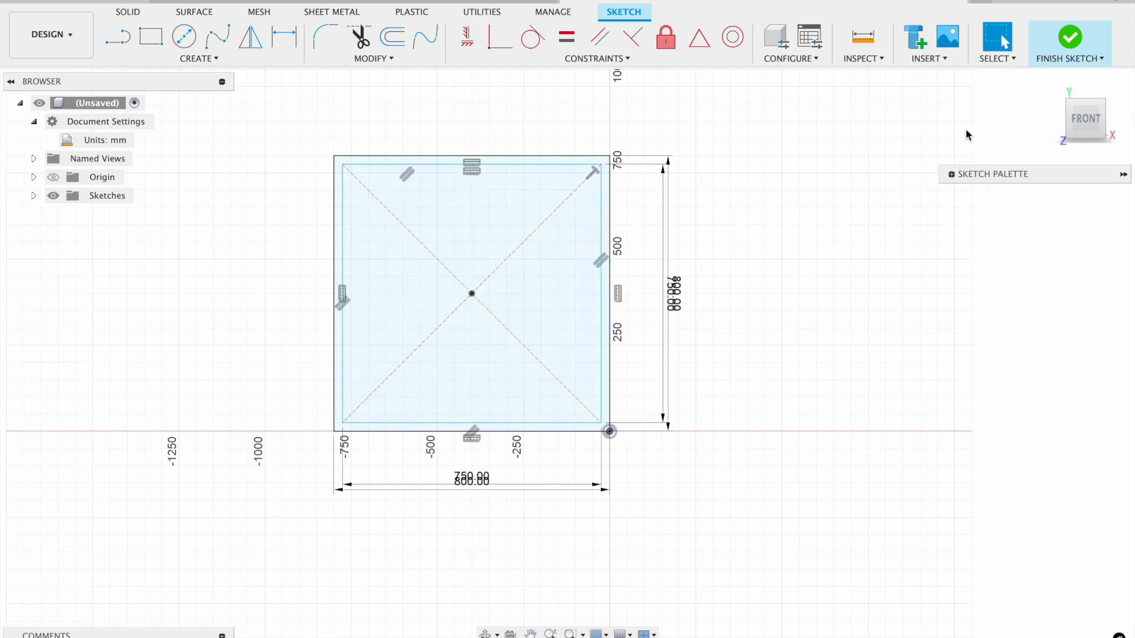
mouse_move(1079, 112)
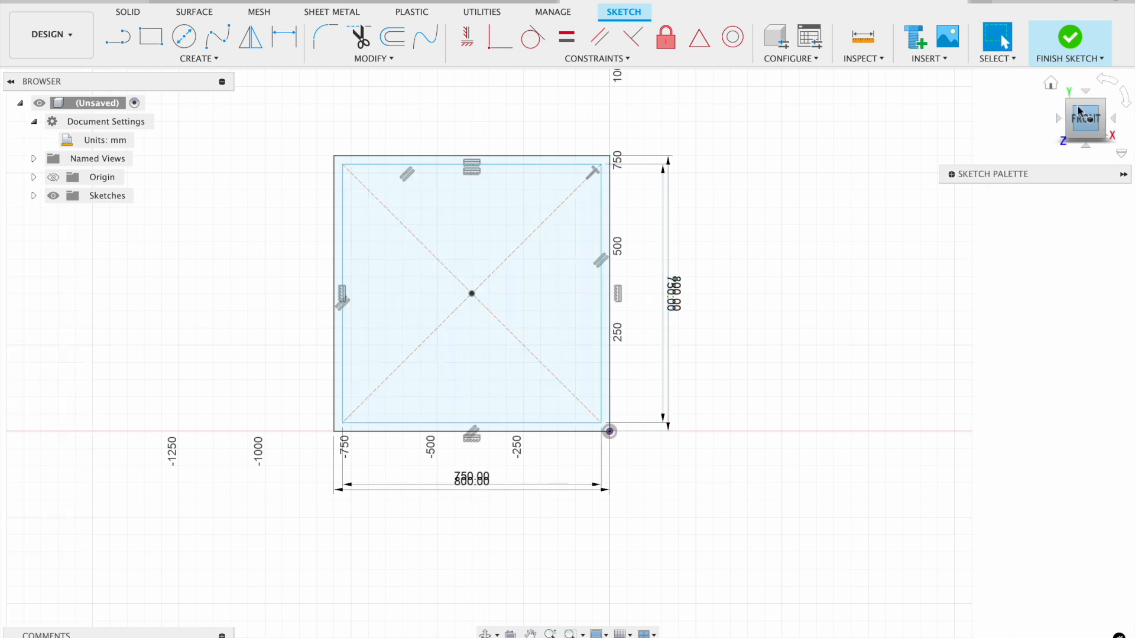
click(1069, 56)
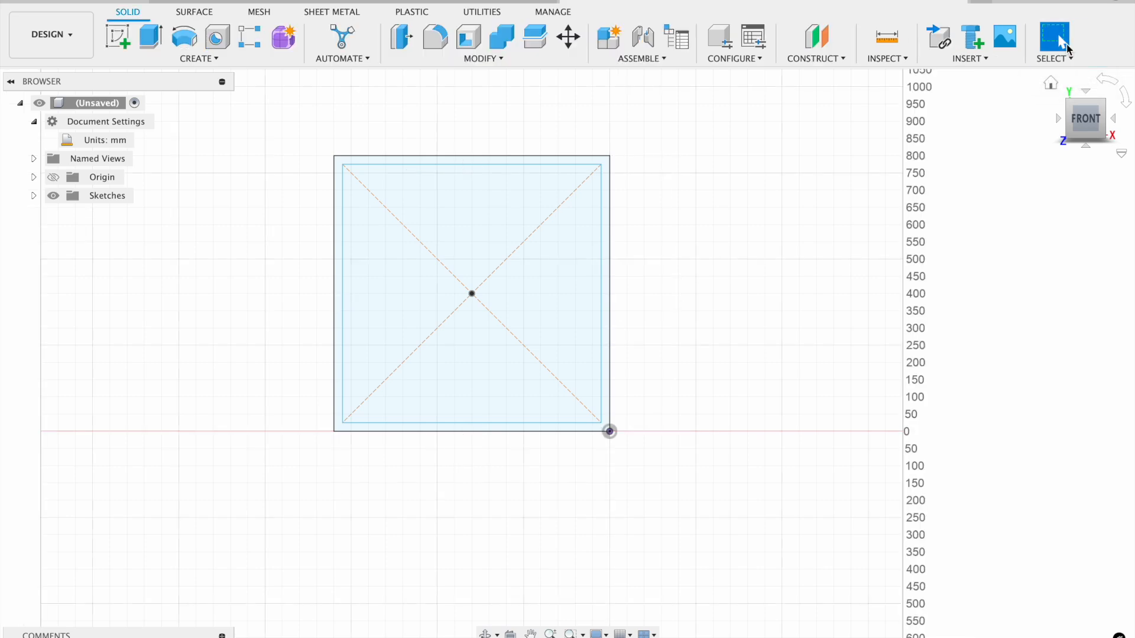
Step: Extrude the frame profile between the two squares symmetrically by 25 mm as a new body
click(1046, 84)
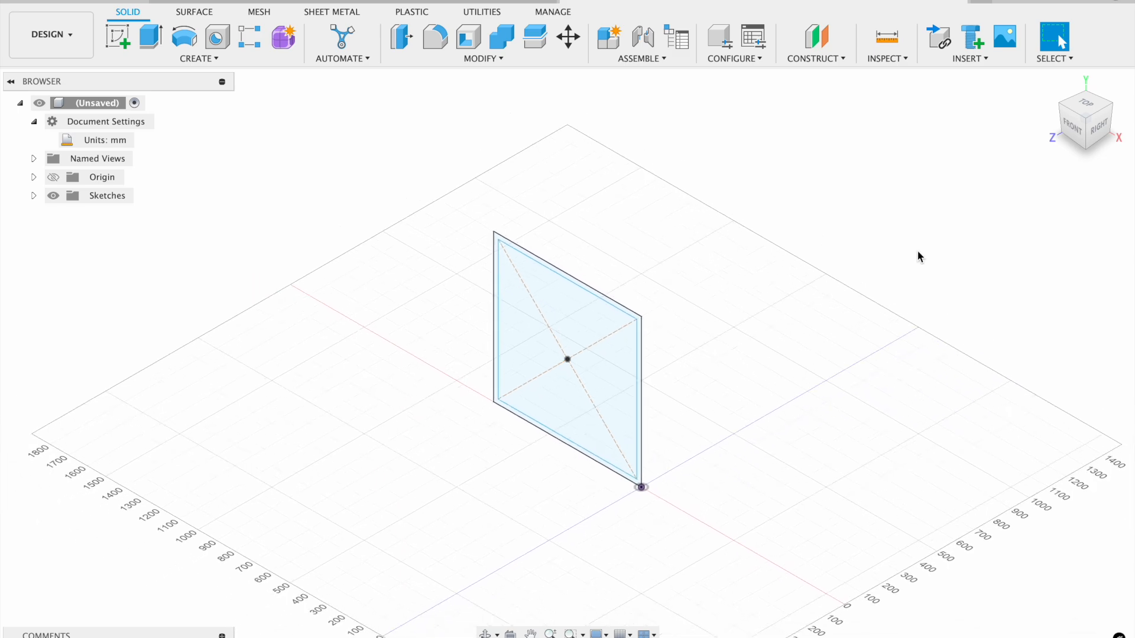
click(152, 38)
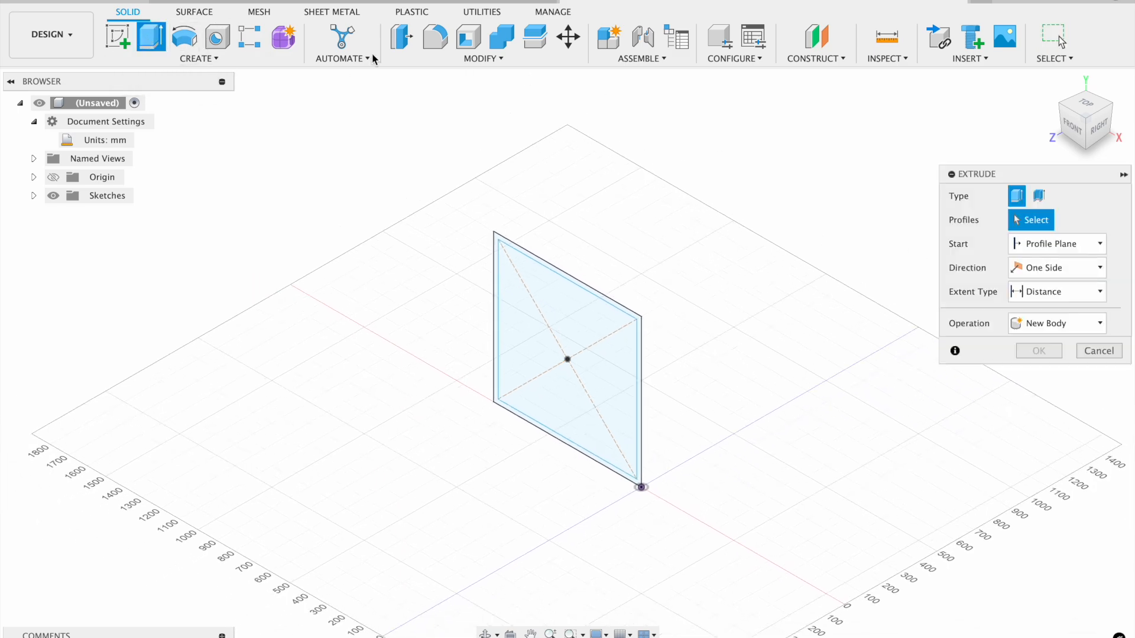
click(524, 259)
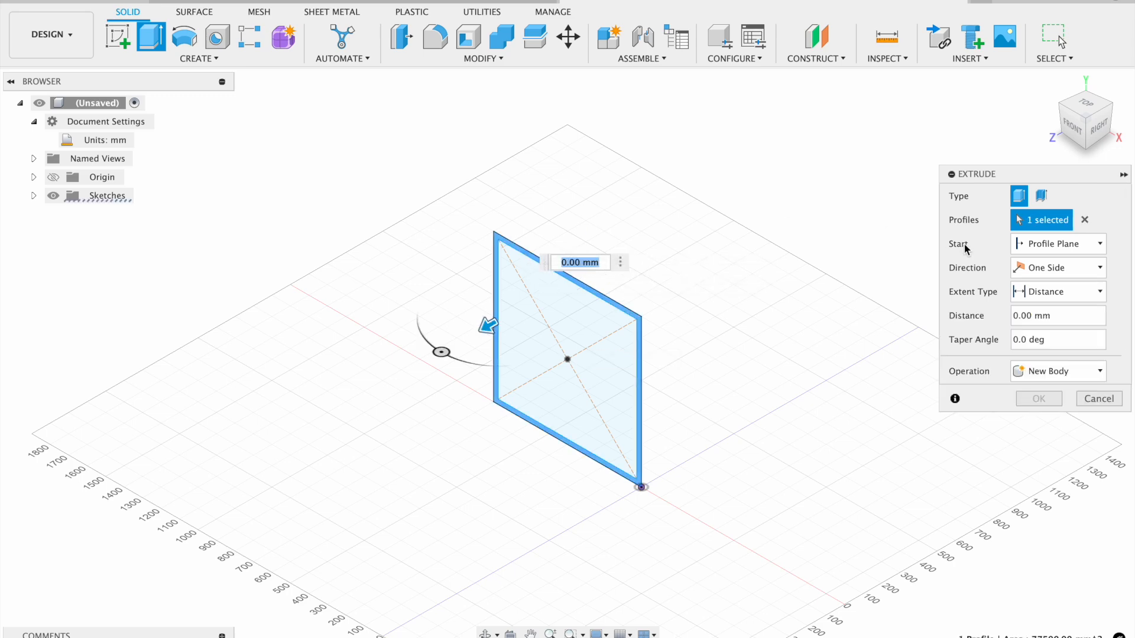
click(1031, 269)
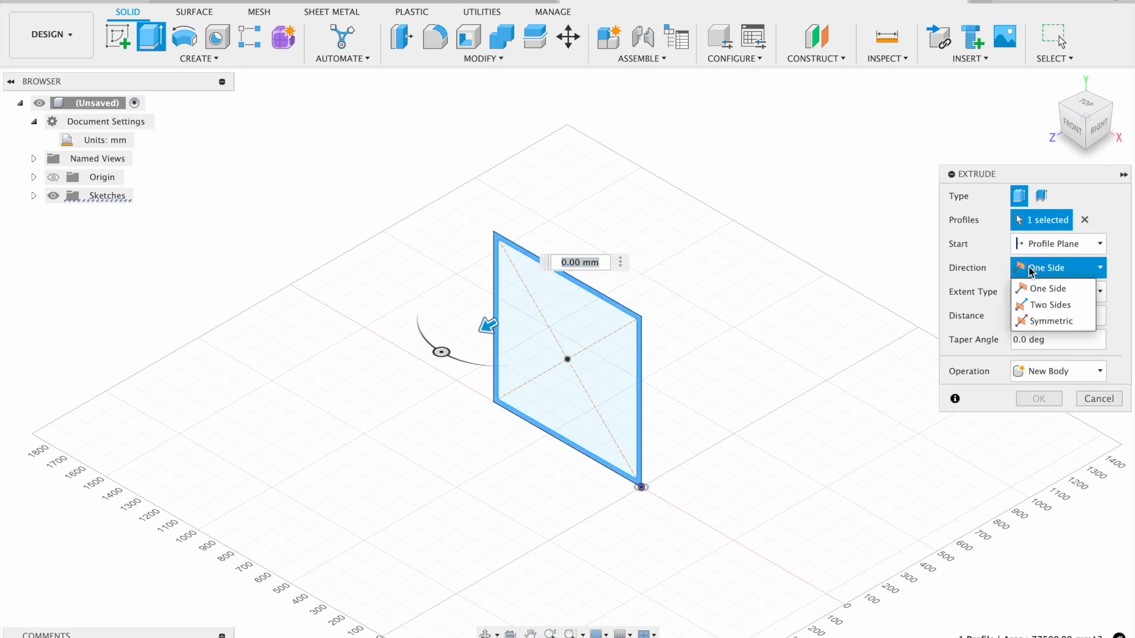
click(1032, 323)
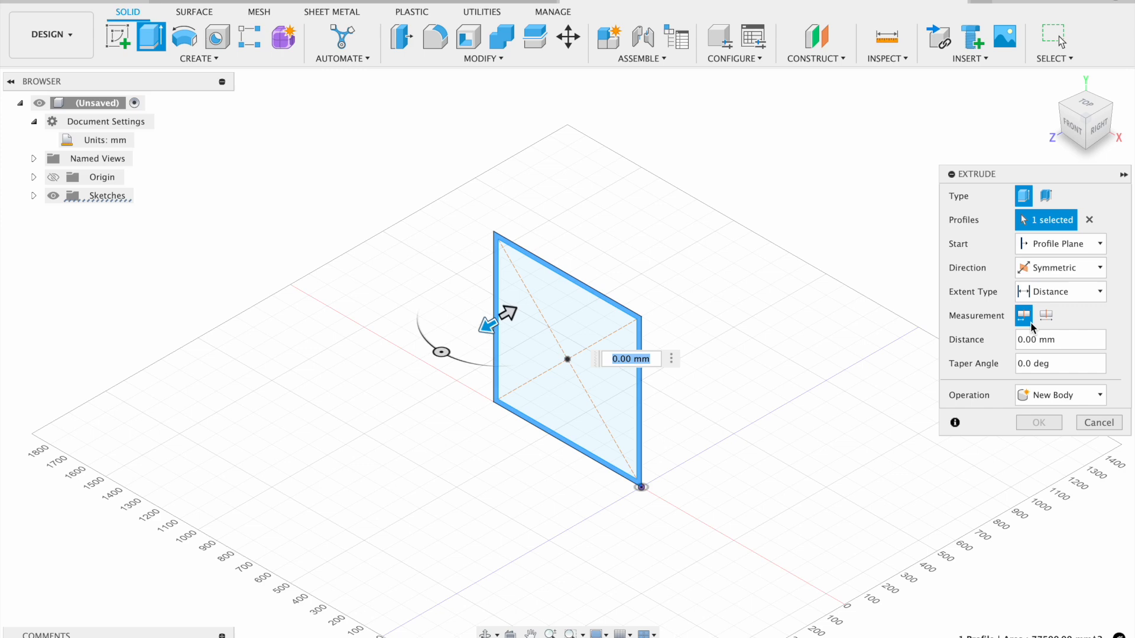
text(25)
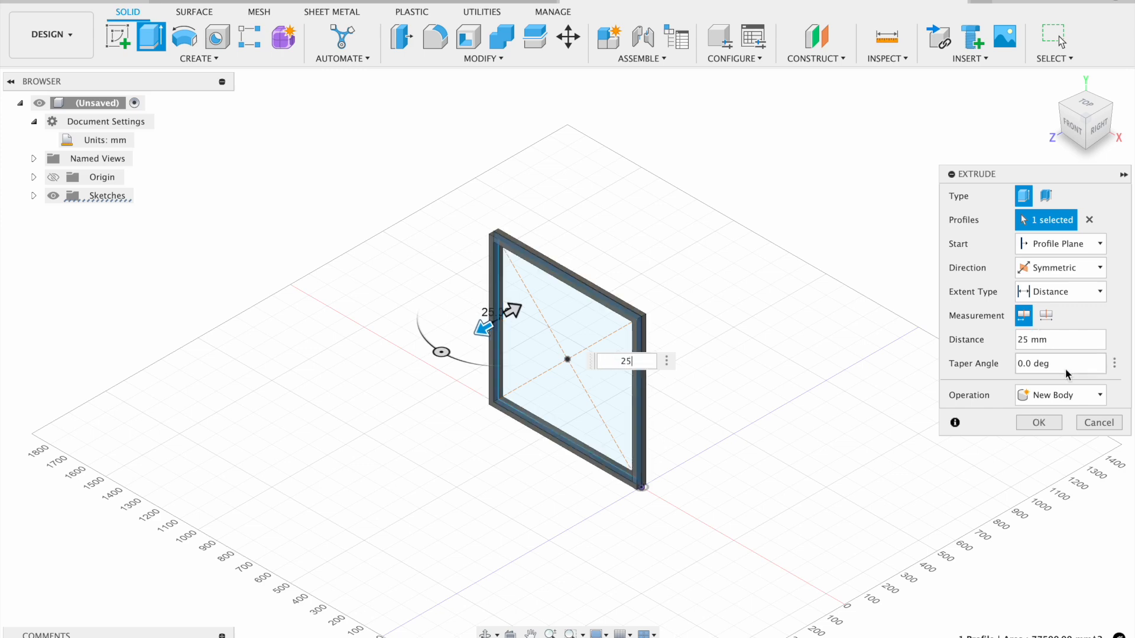
click(1039, 423)
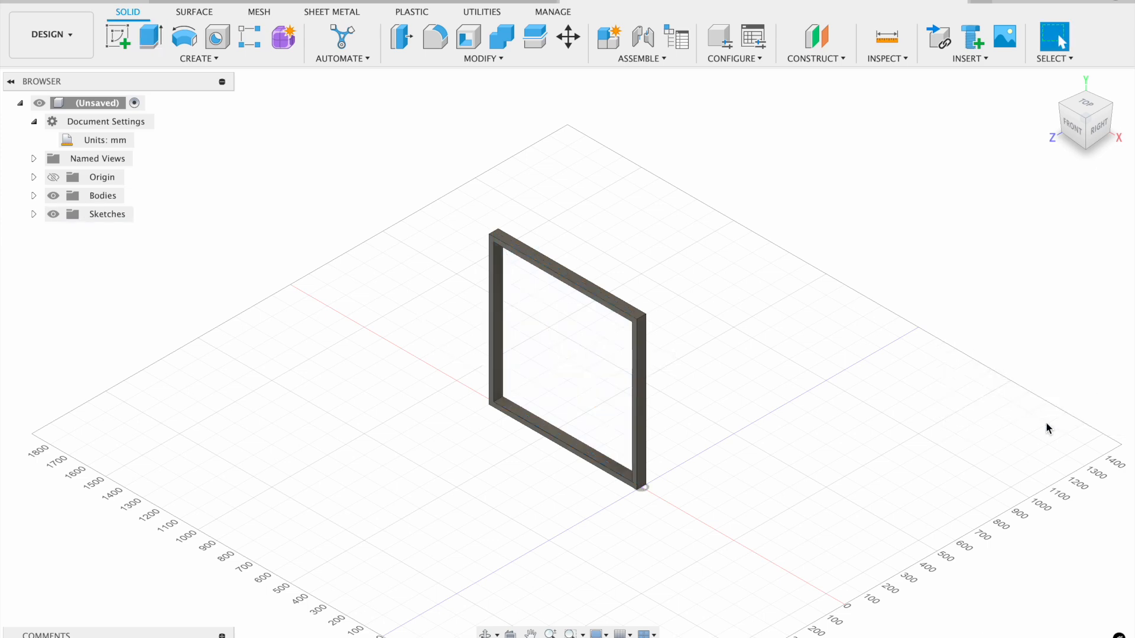
Step: Copy the leg frame body with Move/Copy, offsetting the copy 1800 mm toward the front as the Y distance
scroll(810, 421, down, 4)
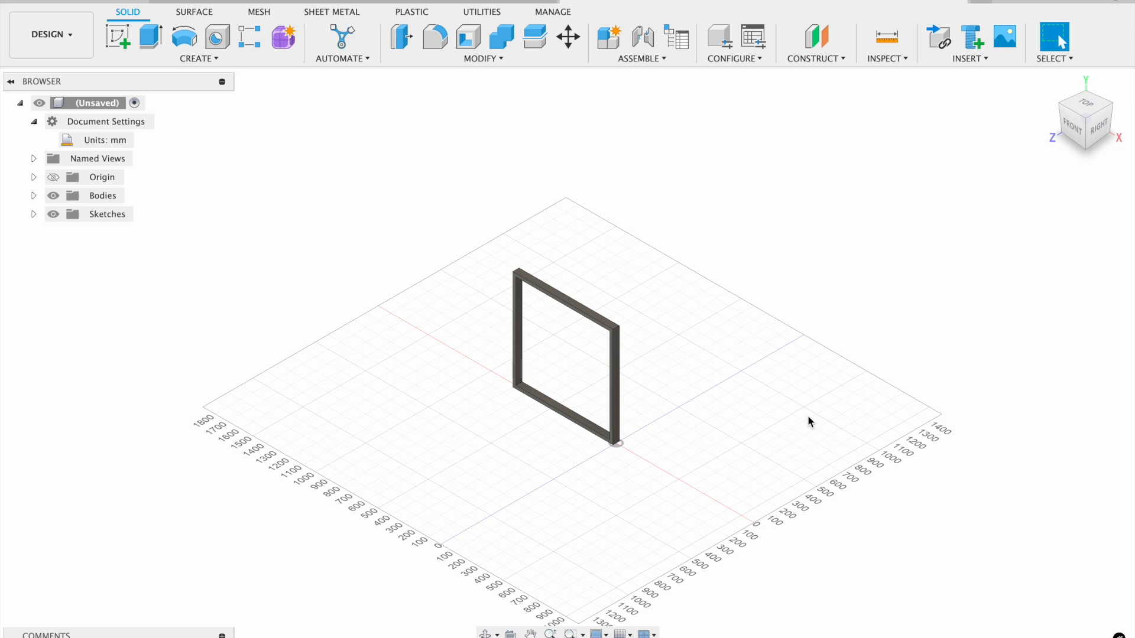
click(490, 59)
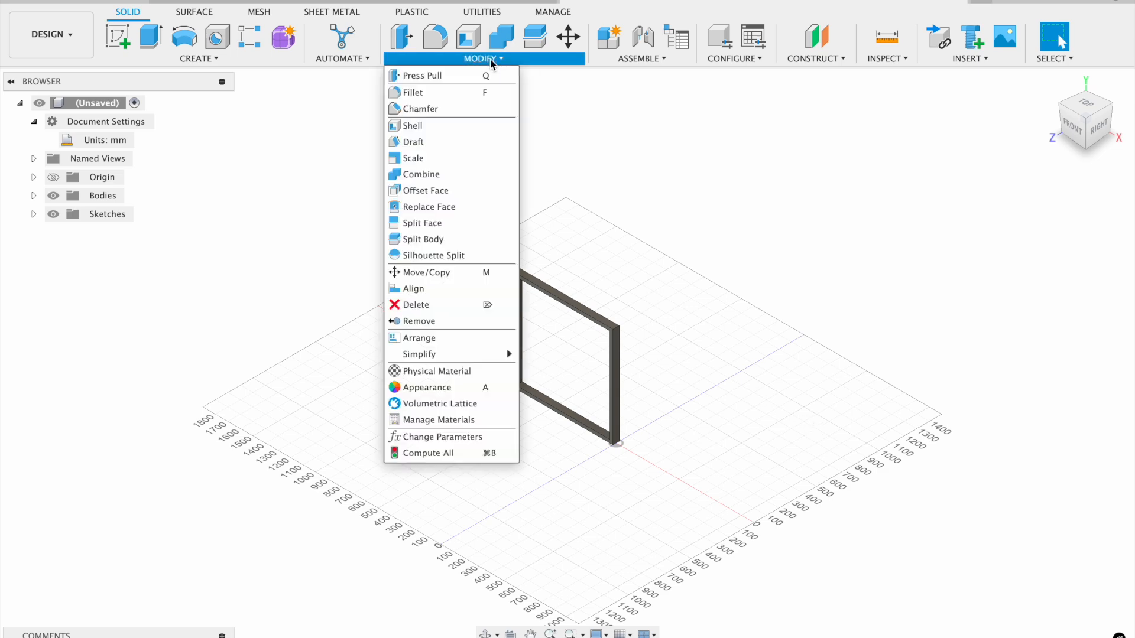
click(491, 58)
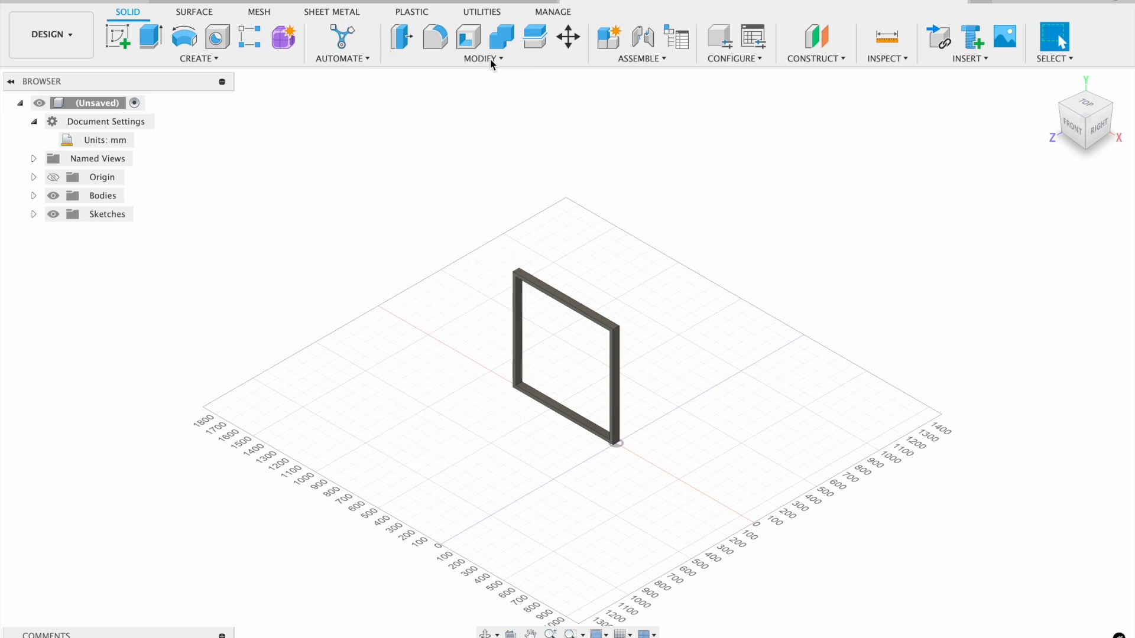
click(568, 39)
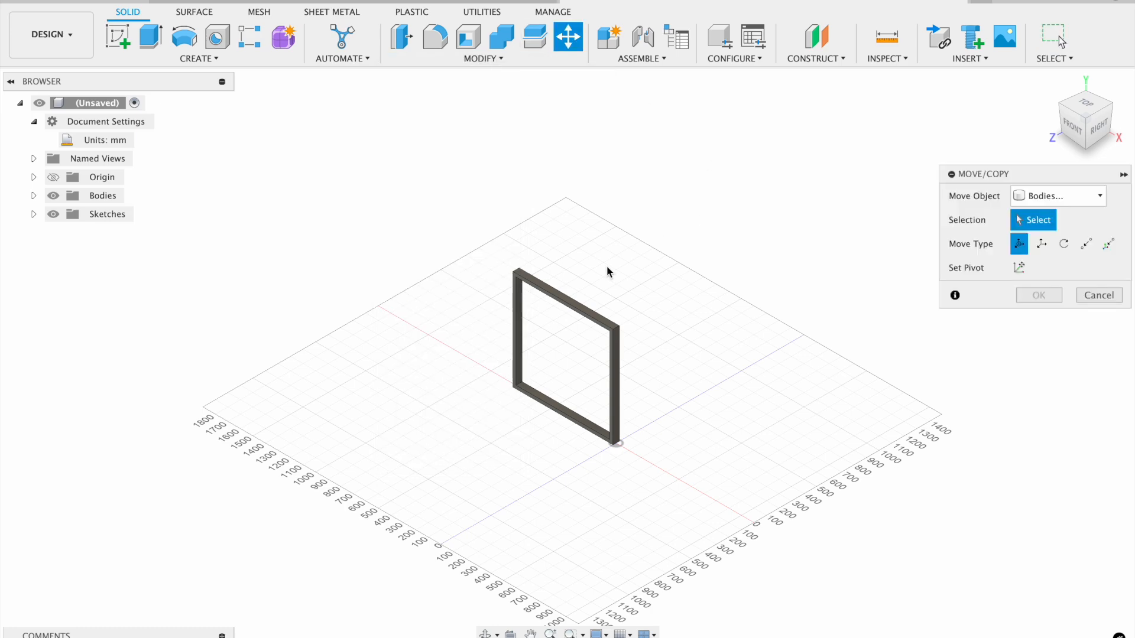
click(593, 315)
click(594, 318)
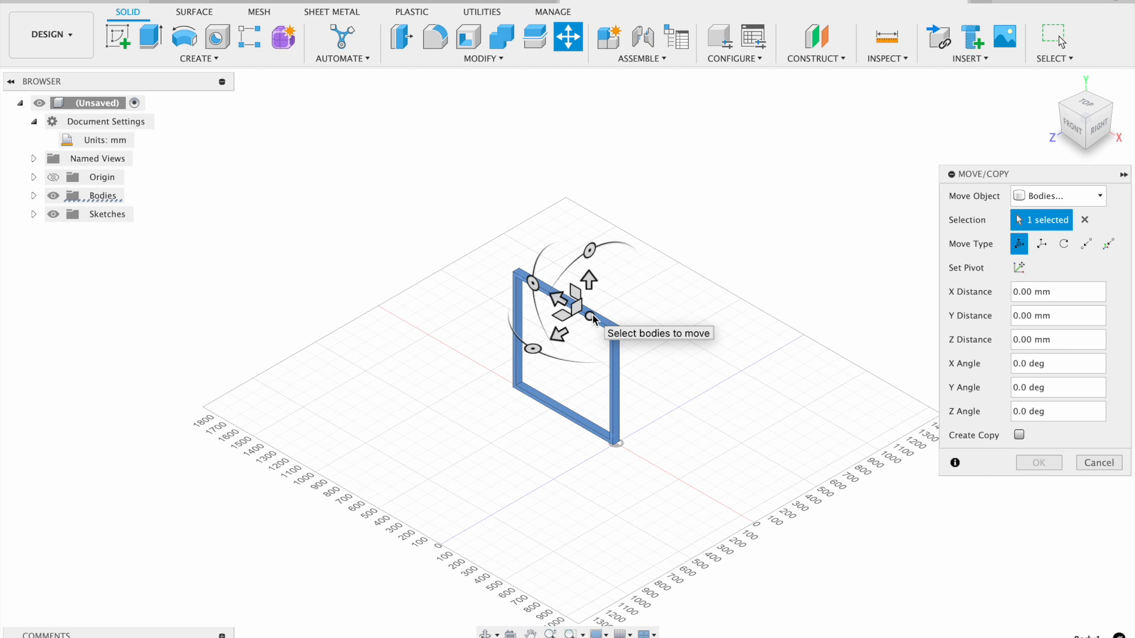
click(1018, 435)
drag(561, 336, 498, 390)
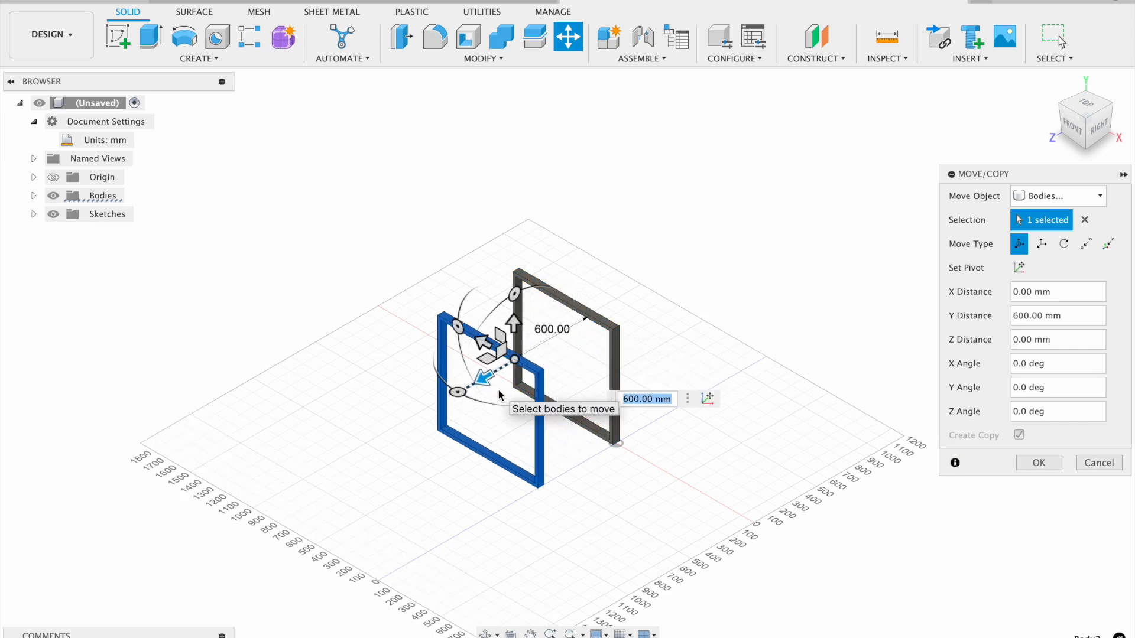
text(1800)
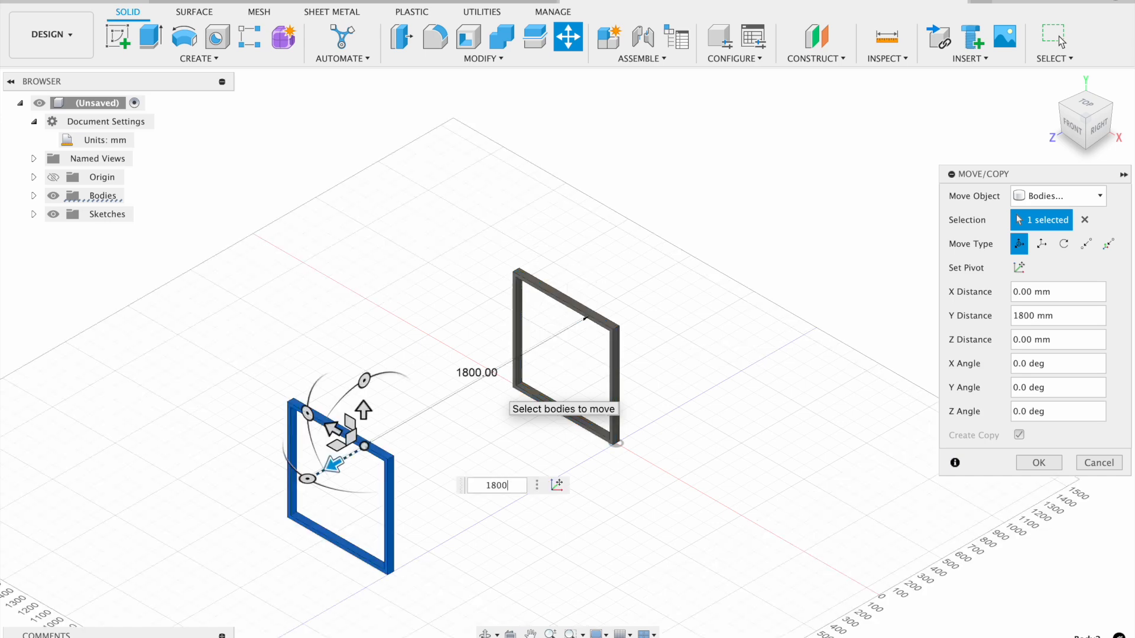
key(Return)
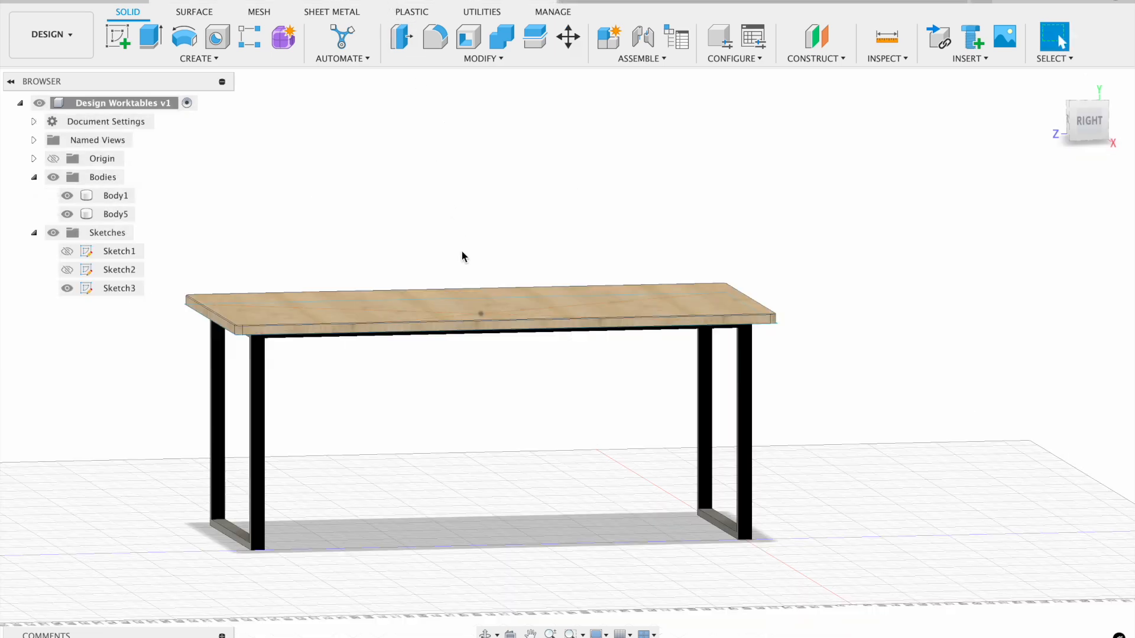
Step: Expand the list of bodies and hide the copied leg frame, Body2
shift+scroll(462, 252, down, 10)
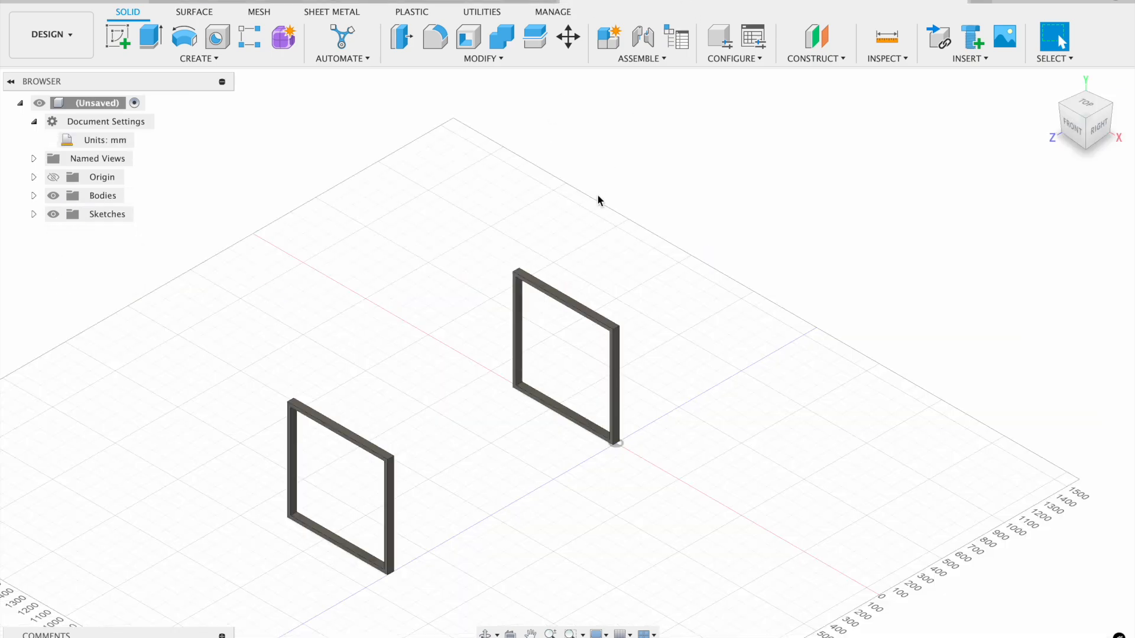
click(33, 196)
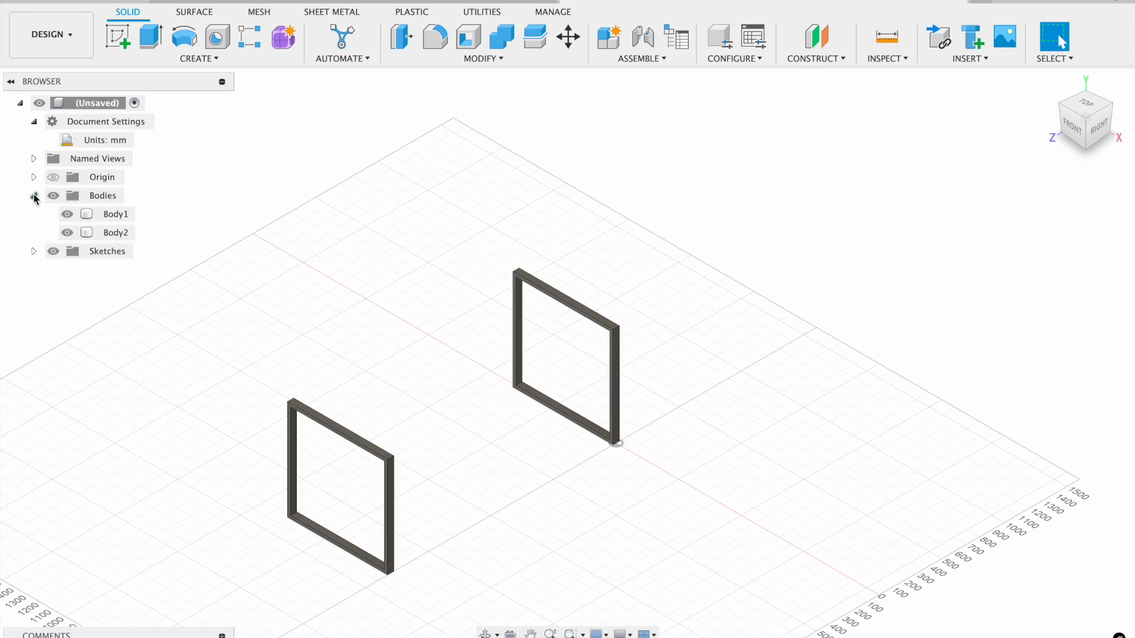
click(68, 233)
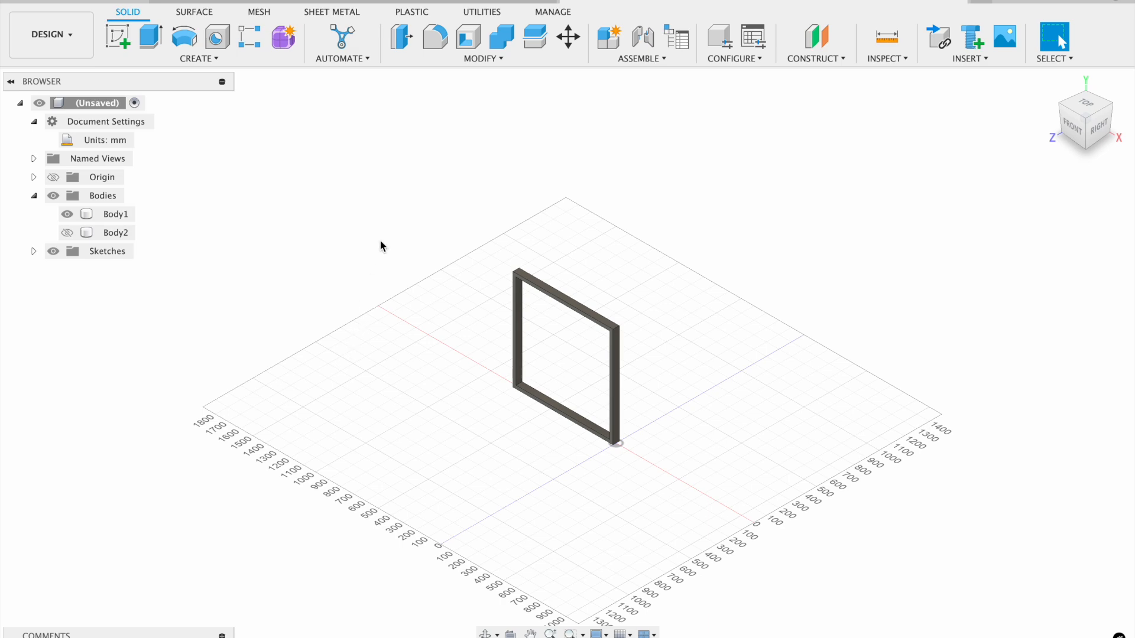
Step: Start a sketch on the first frame's front face and draw a 50 mm wide, 25 mm high rectangle from its upper-left outer corner
scroll(525, 393, up, 10)
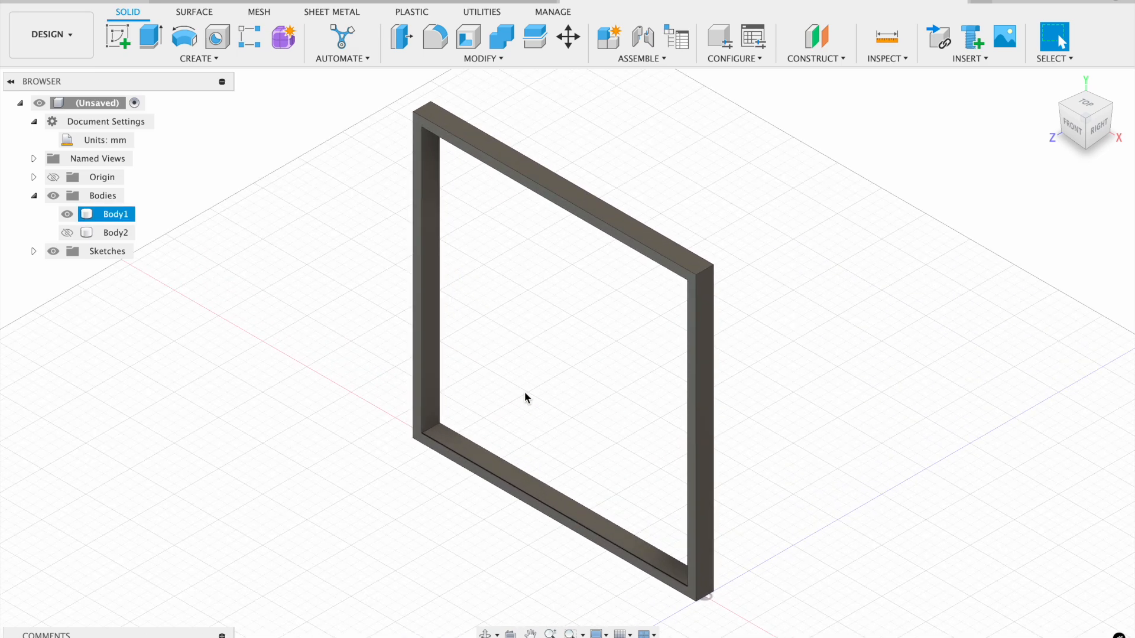
click(125, 36)
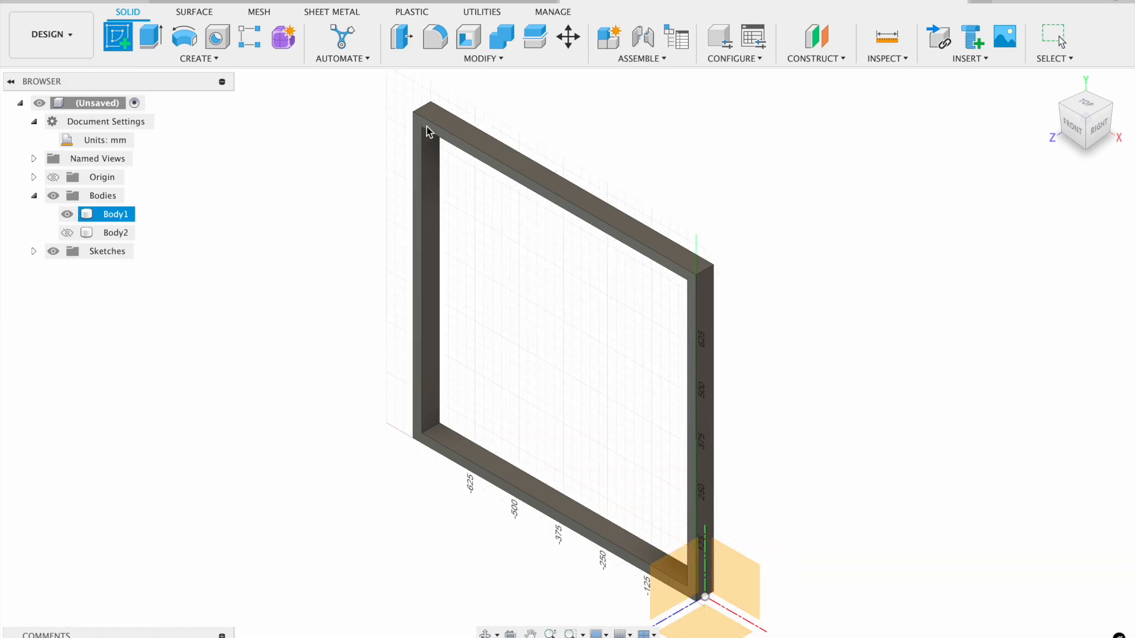
click(456, 148)
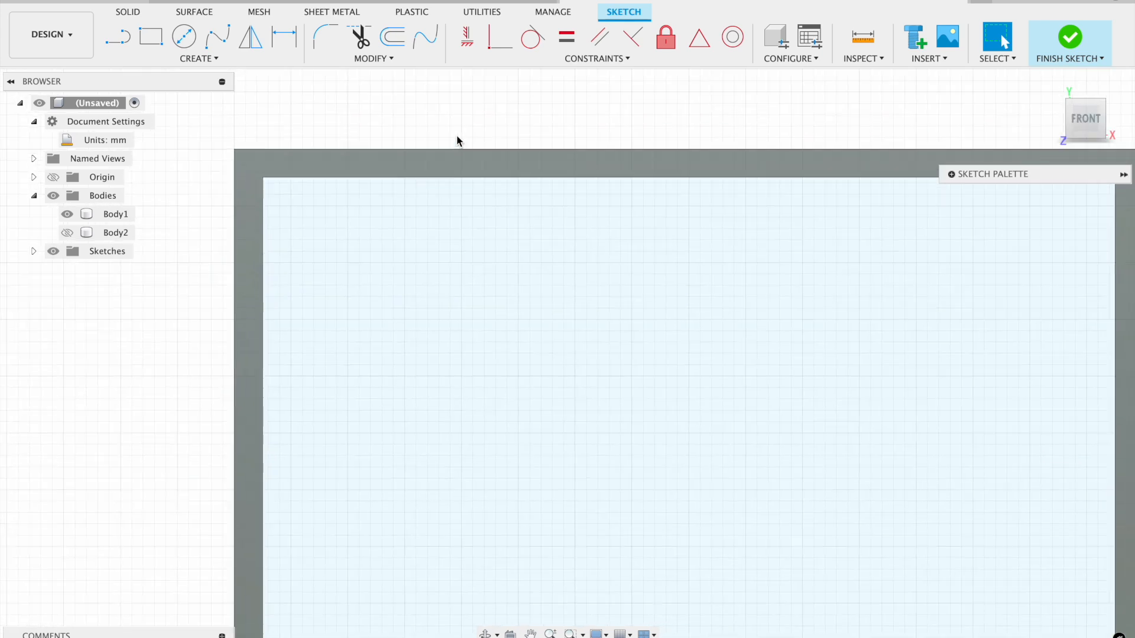
click(151, 37)
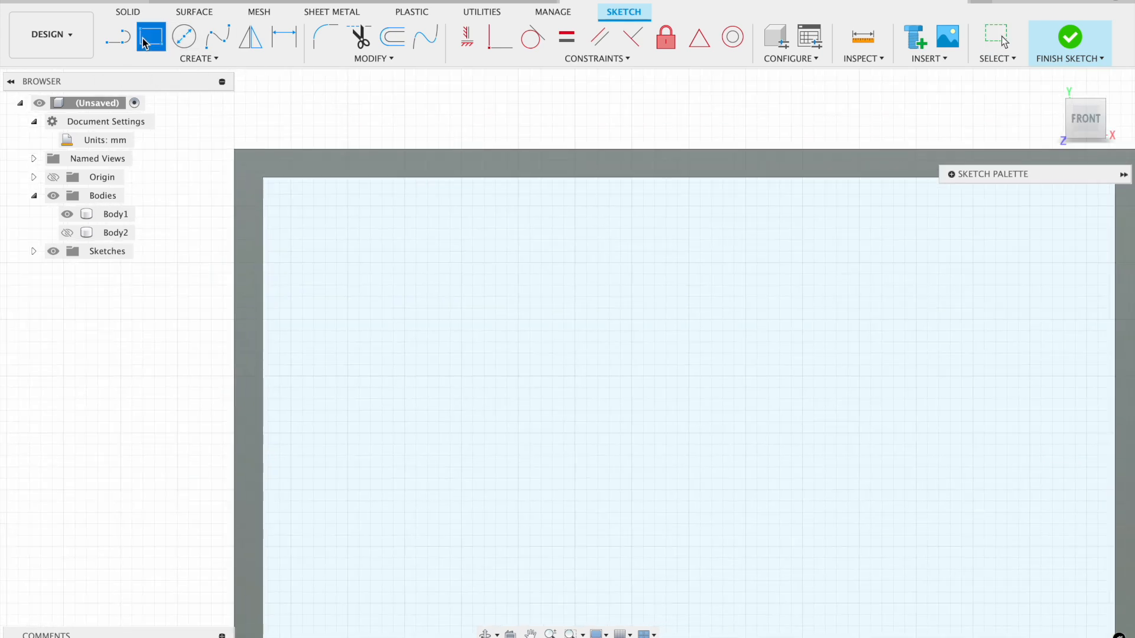
click(234, 154)
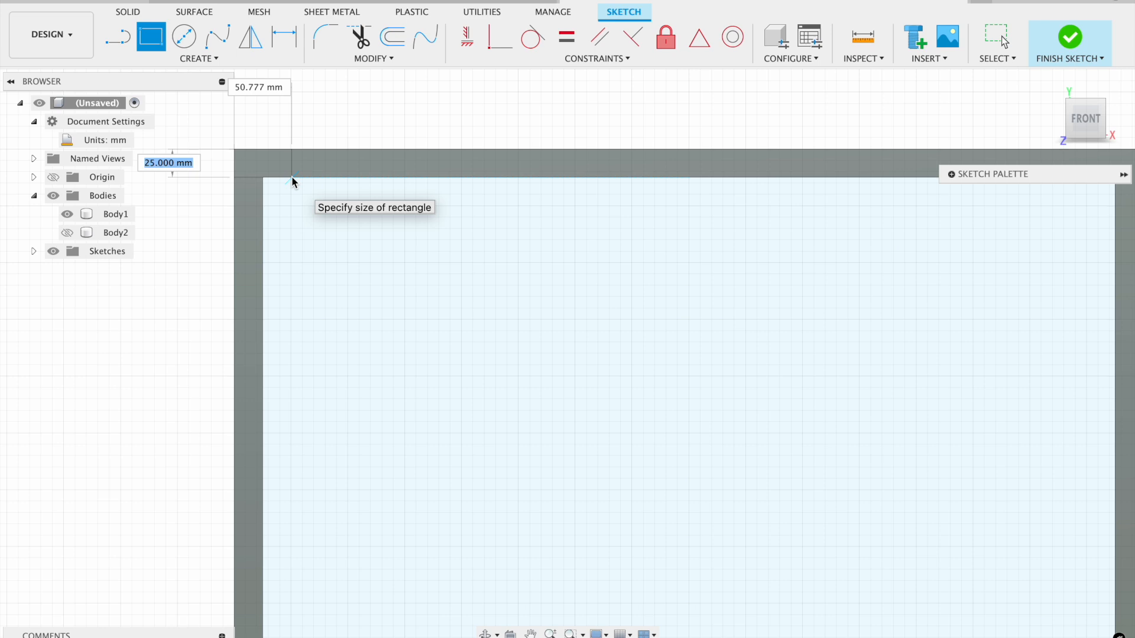
key(Tab)
text(50)
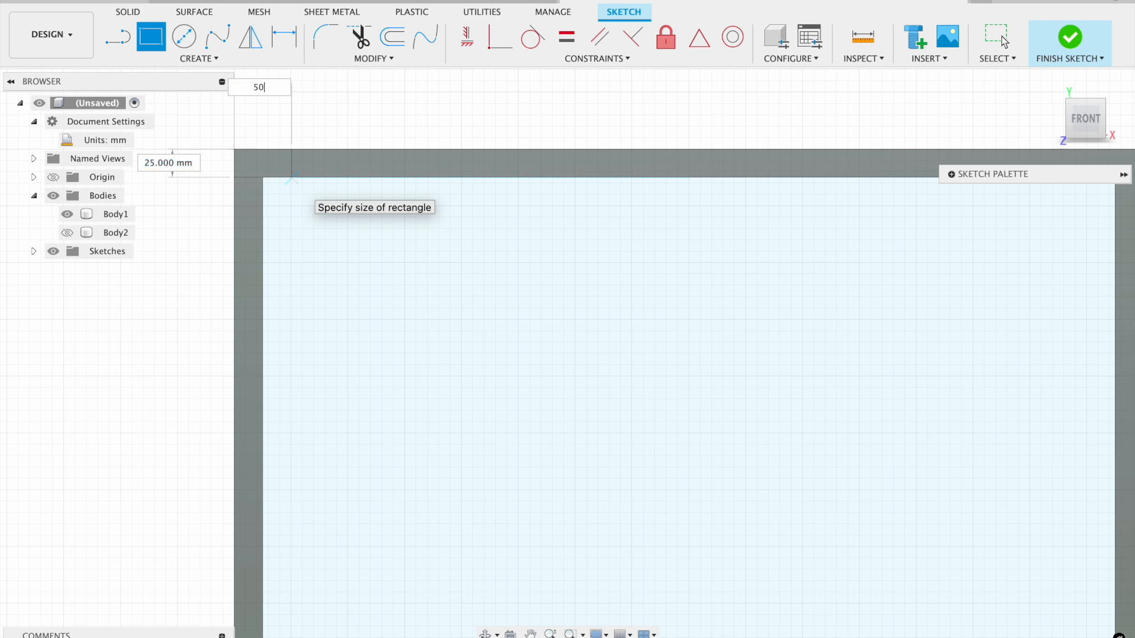
key(Return)
key(Escape)
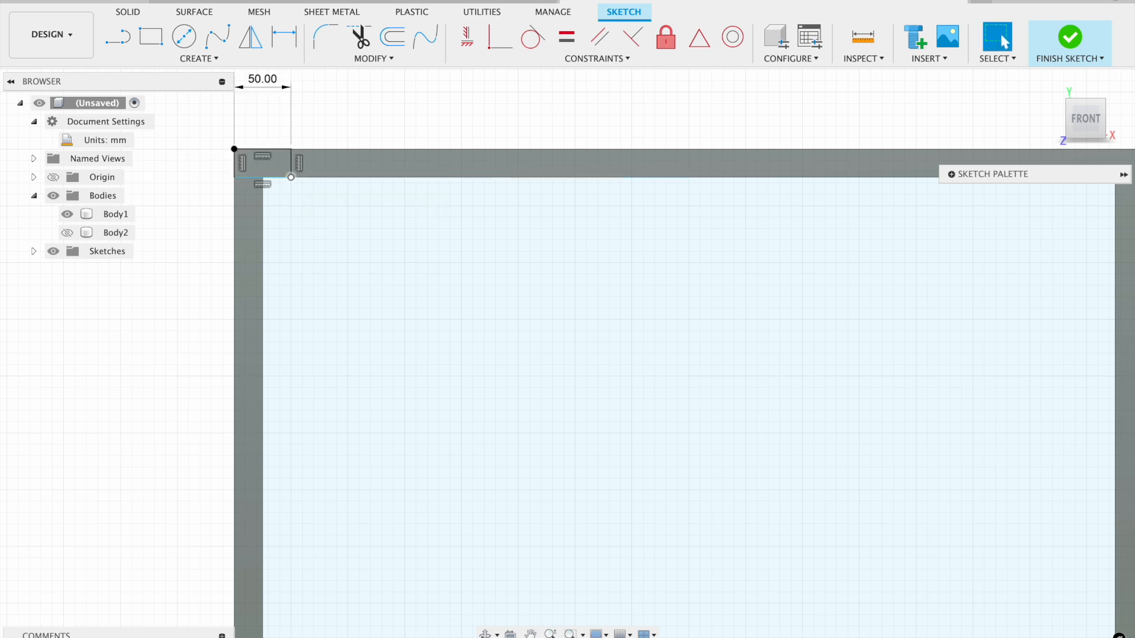
Step: Sketch a second rectangle, 50 mm wide and 25 mm high, from the frame's upper-right outer corner and finish the sketch
shift+scroll(559, 227, right, 10)
shift+scroll(560, 227, left, 2)
shift+scroll(782, 222, left, 6)
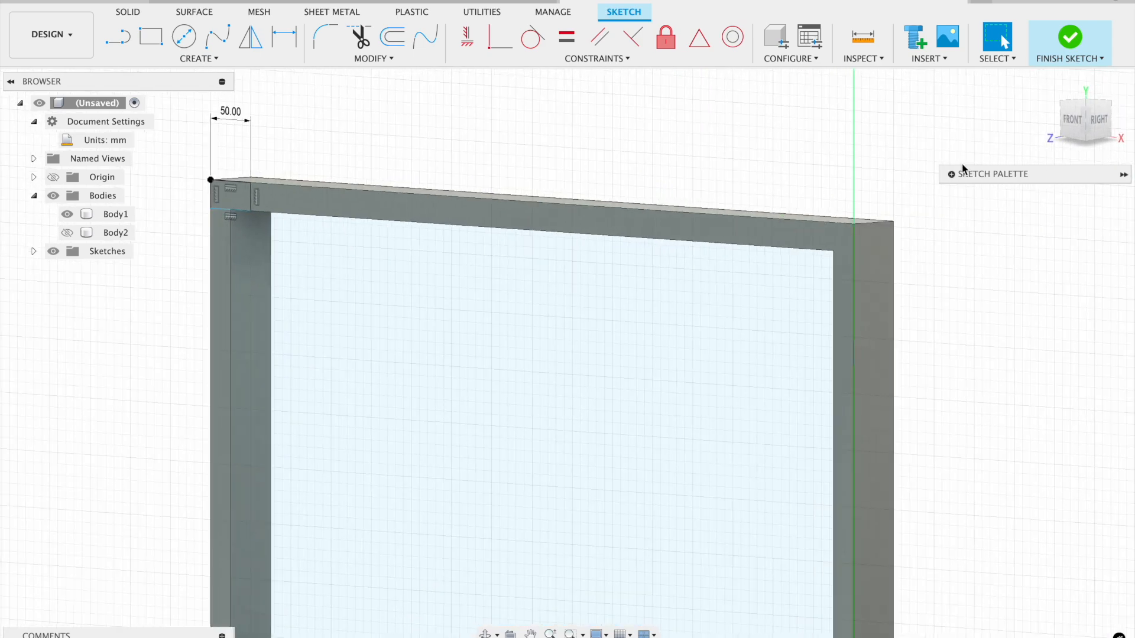
click(1074, 129)
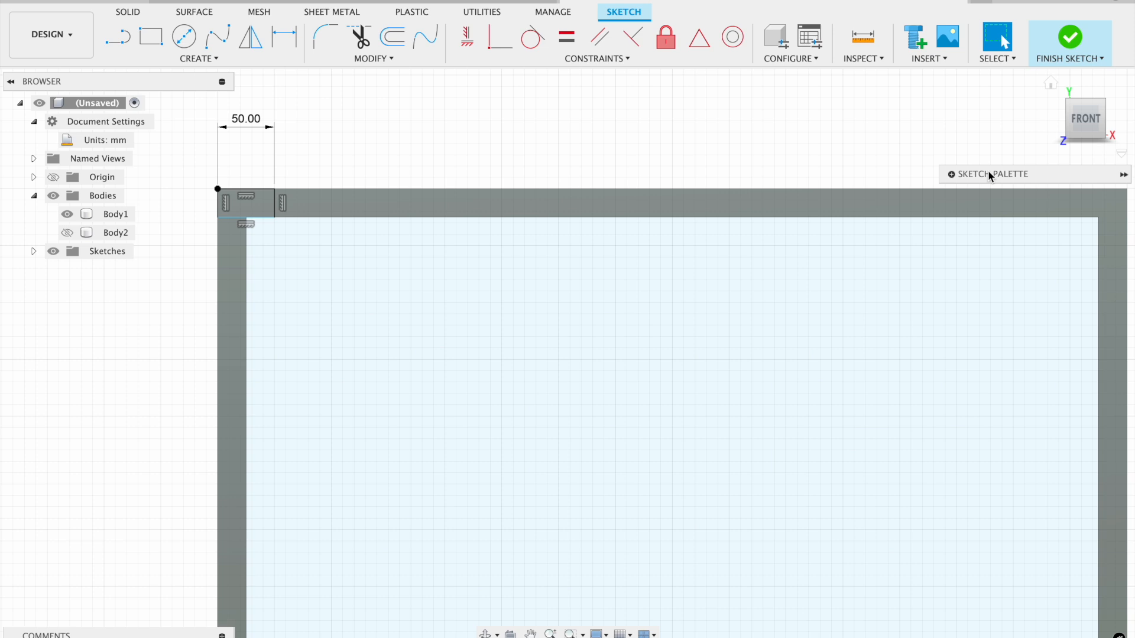
scroll(796, 182, right, 10)
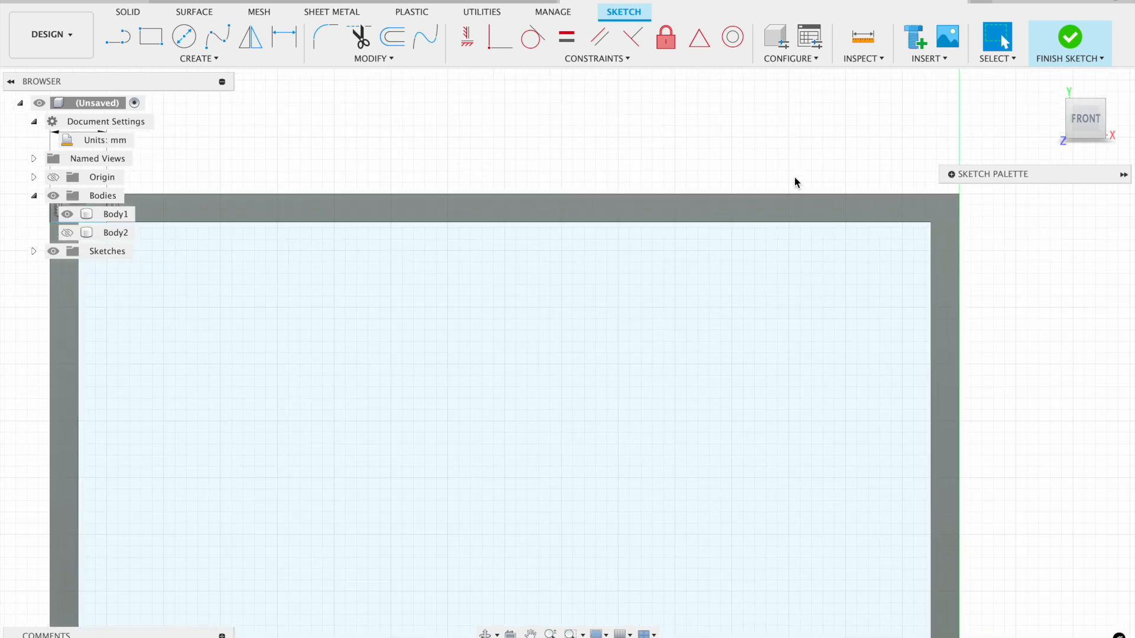
scroll(795, 182, right, 2)
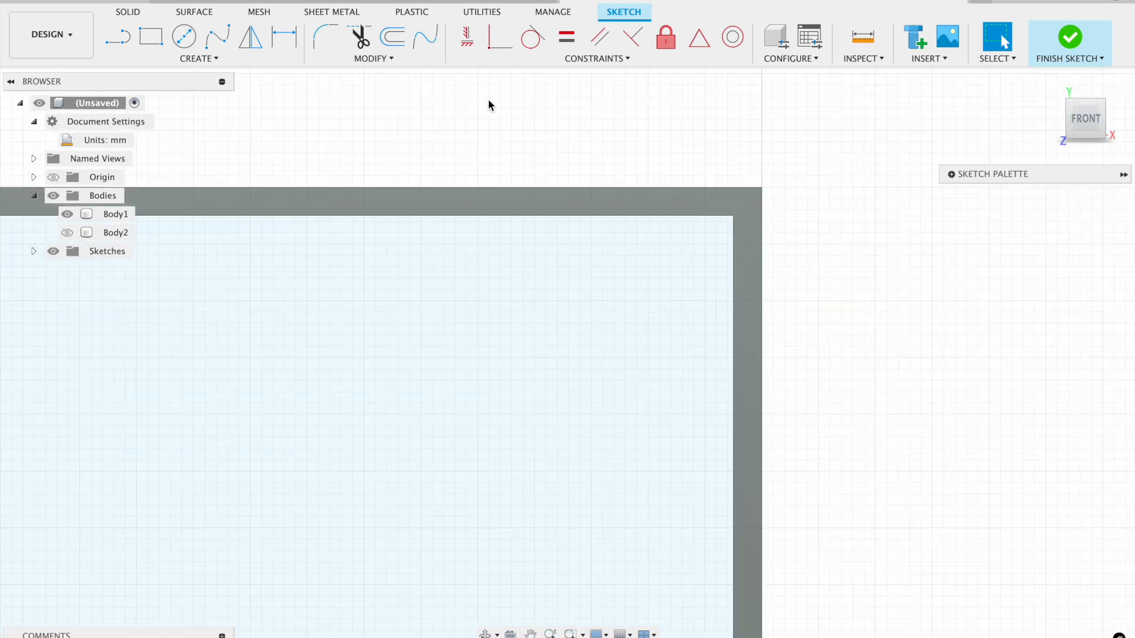
click(151, 37)
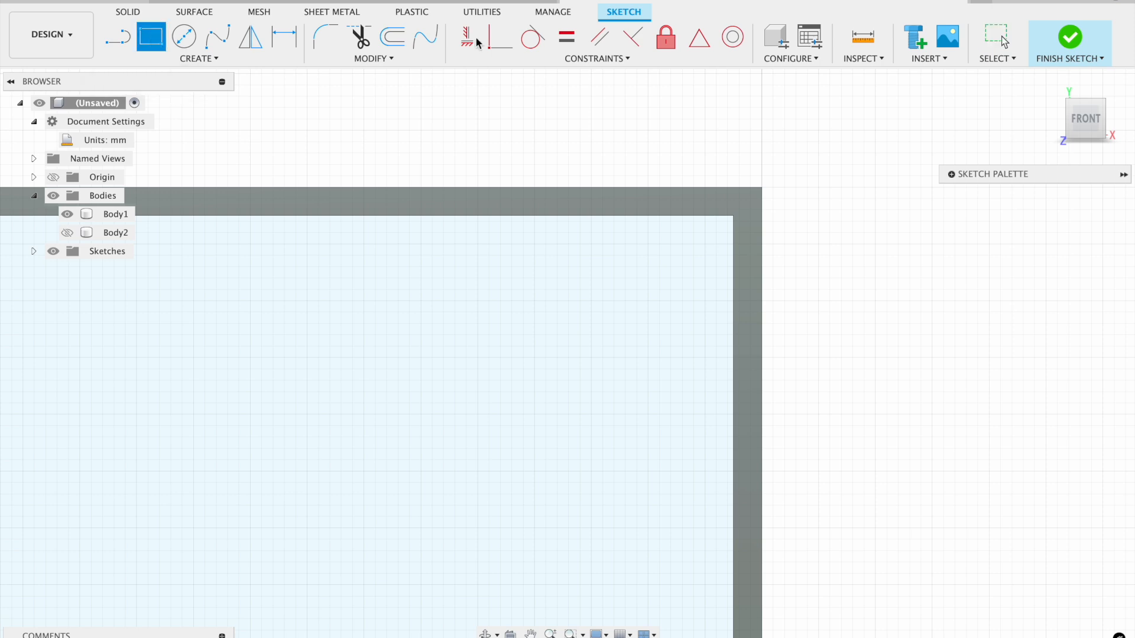
click(761, 190)
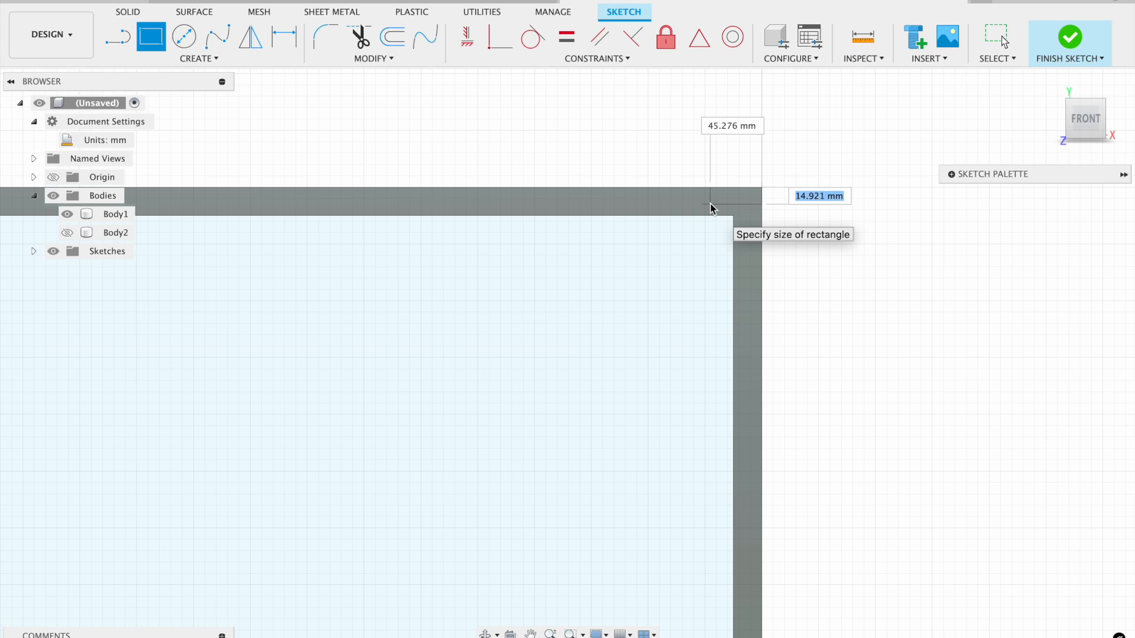
text(25)
key(Tab)
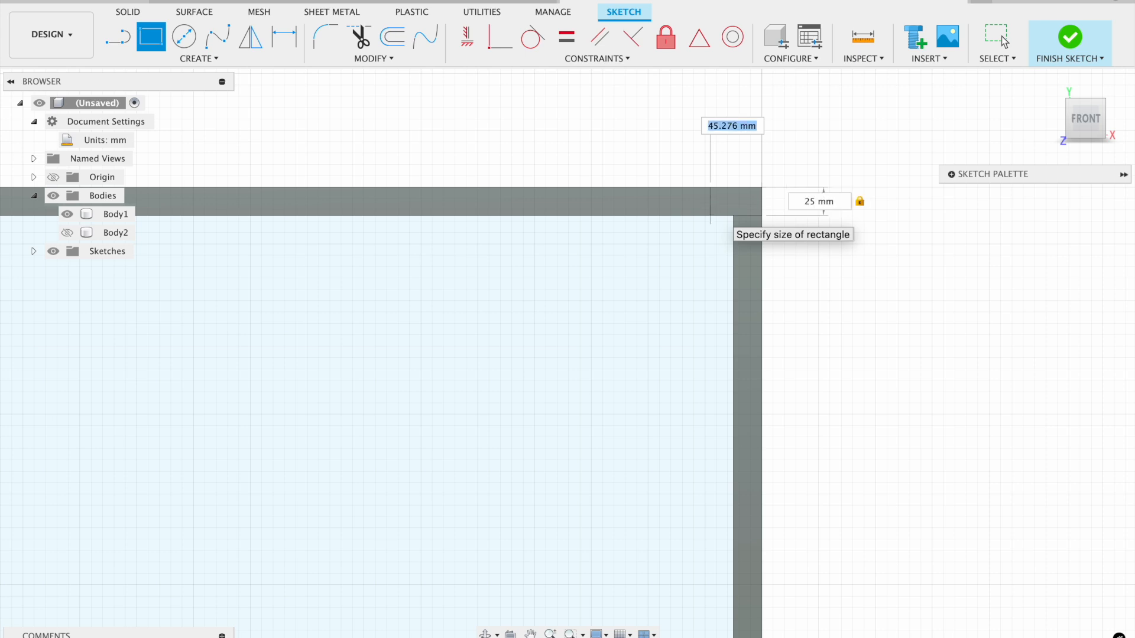
text(50)
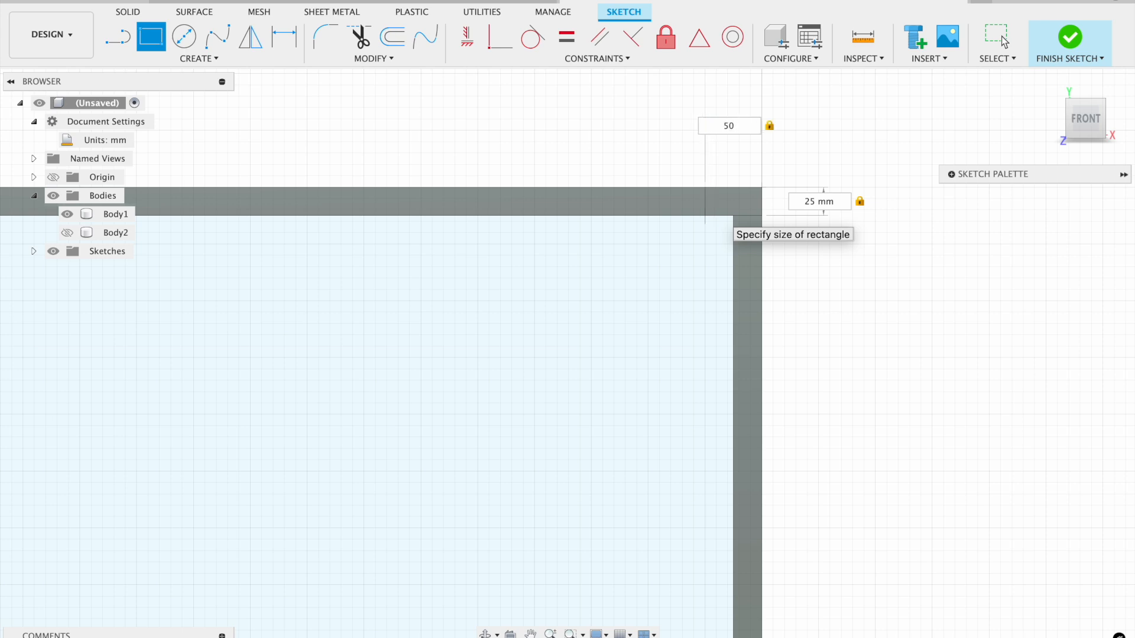
key(Return)
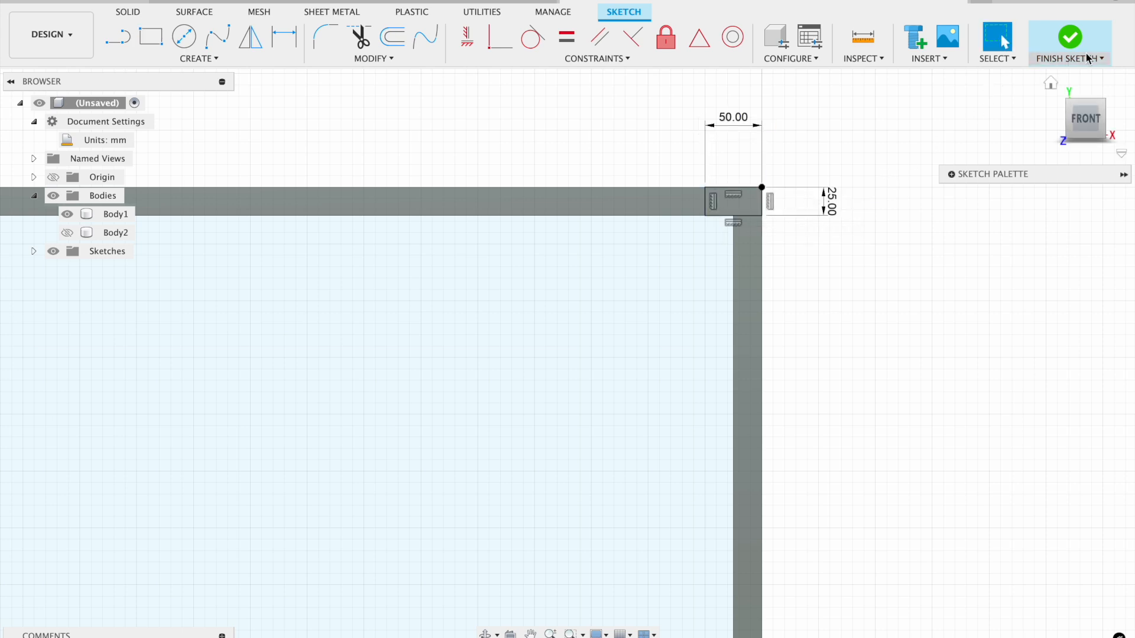
click(1071, 39)
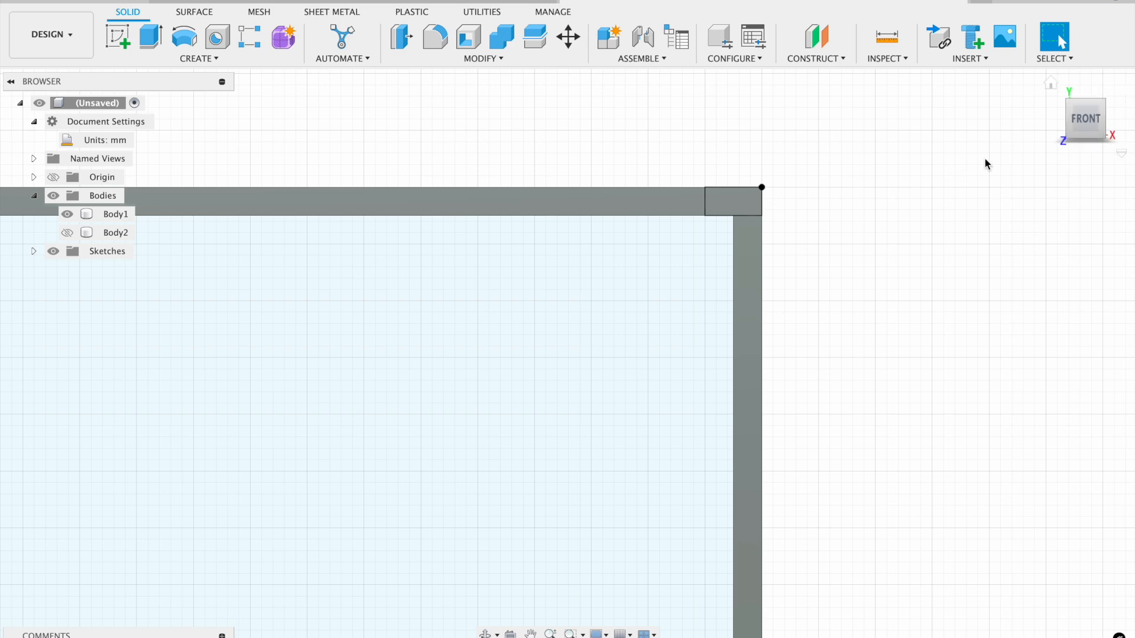
Step: Extrude both corner rectangles on the first frame 750 mm toward the front, and show the hidden second leg frame, Body2
click(1051, 85)
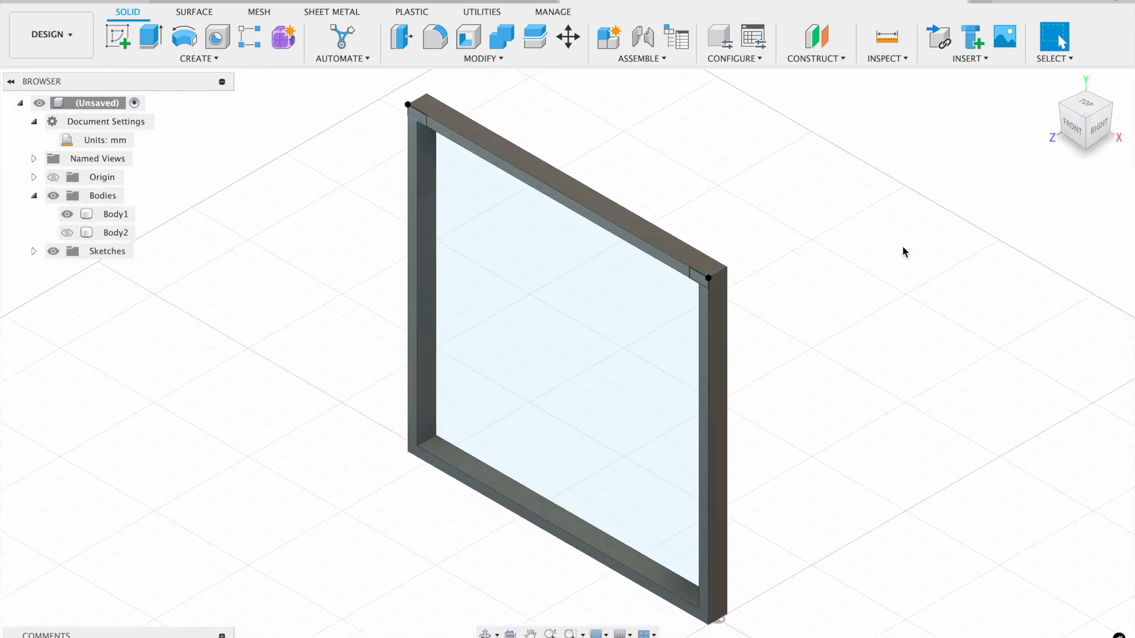
click(151, 37)
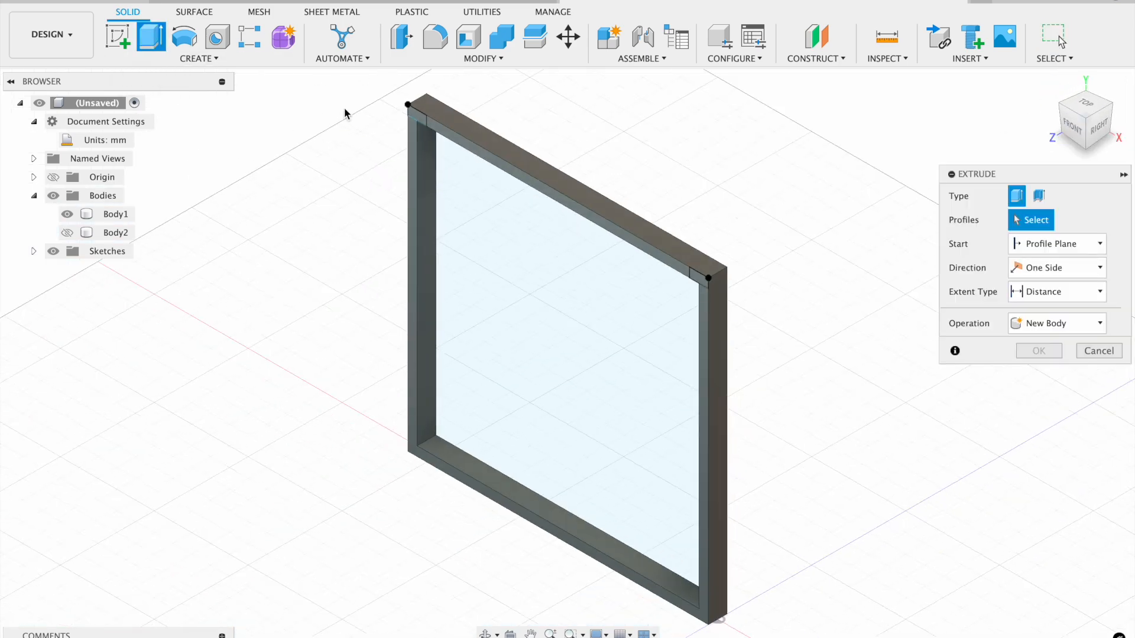
click(416, 115)
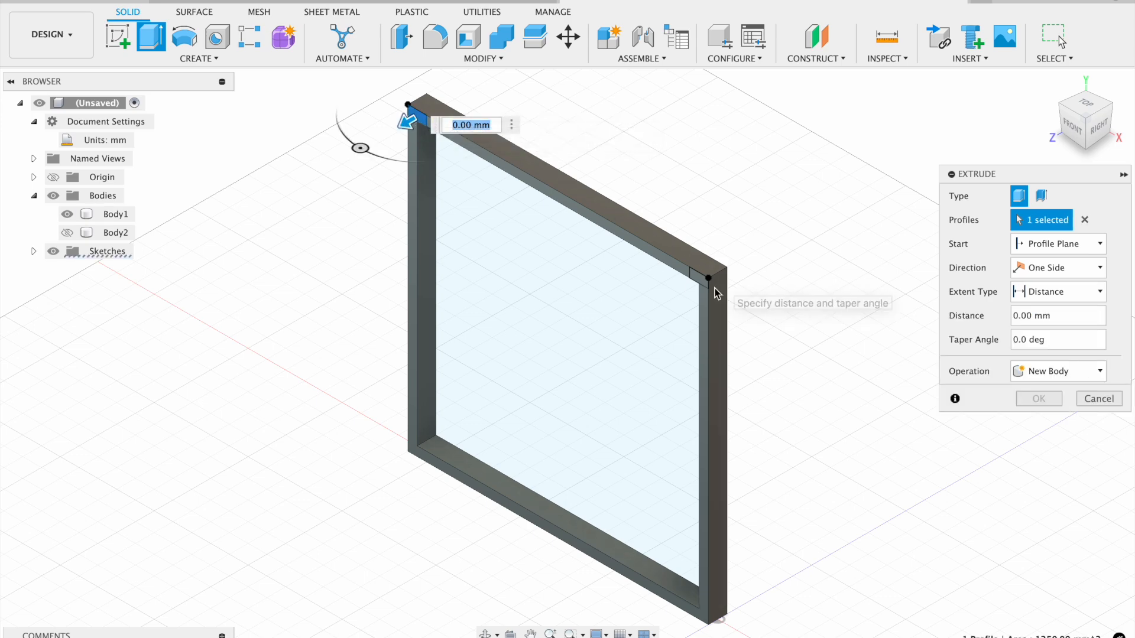
click(699, 278)
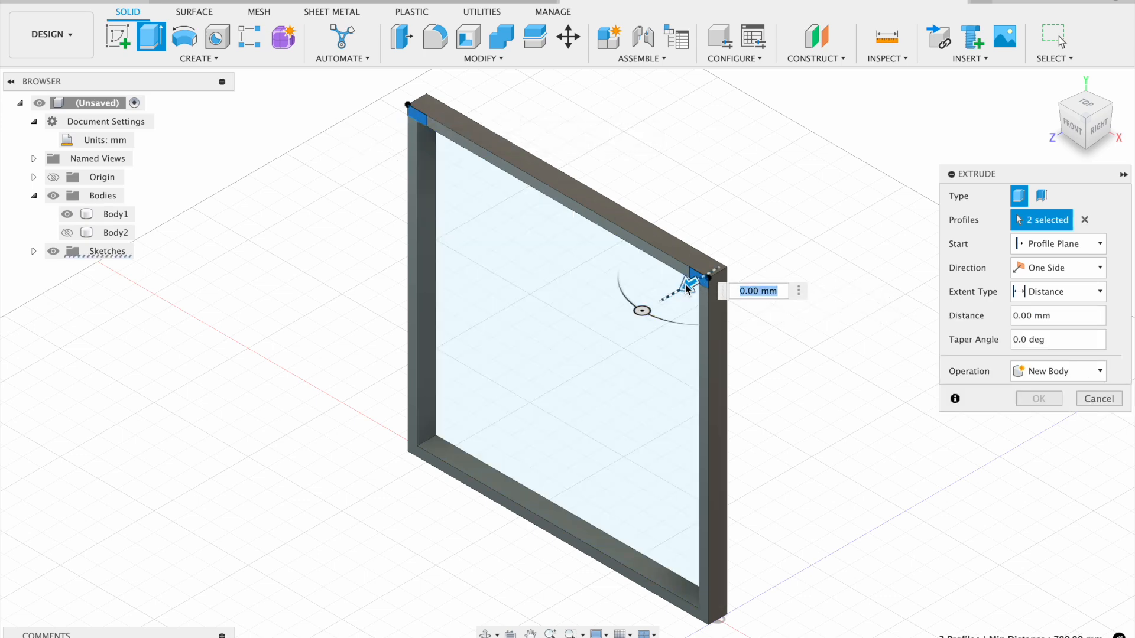
text(750)
click(67, 233)
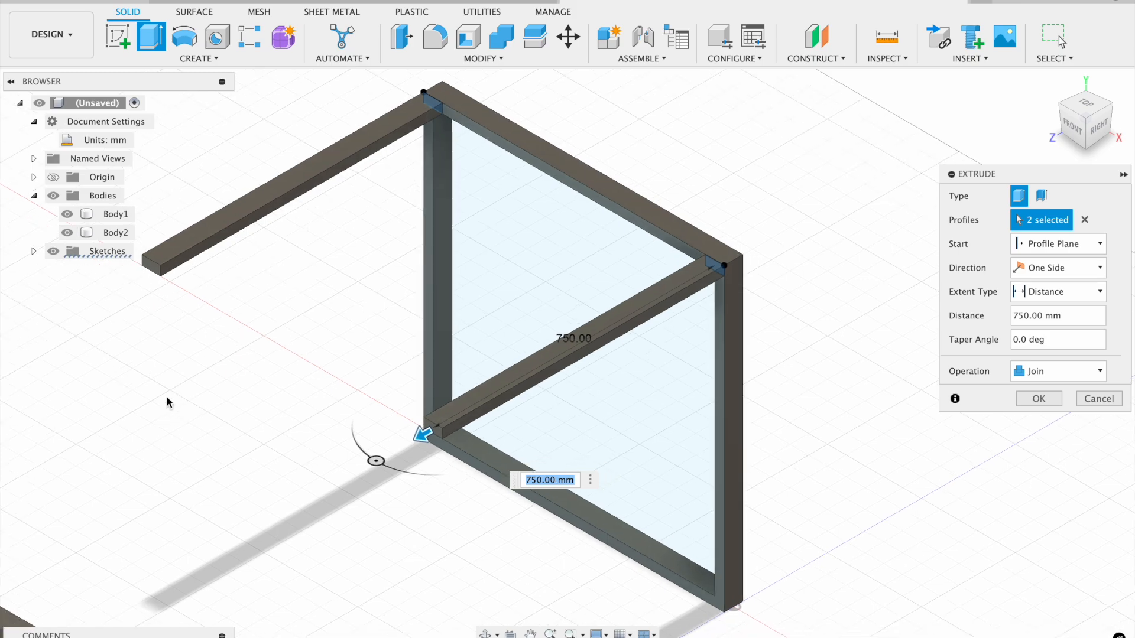
Step: Set the rail extrusion distance to 1750 mm so it reaches the second frame, and complete it with the Join operation
scroll(168, 397, down, 5)
drag(490, 412, 311, 505)
click(450, 534)
key(BackSpace)
text(5)
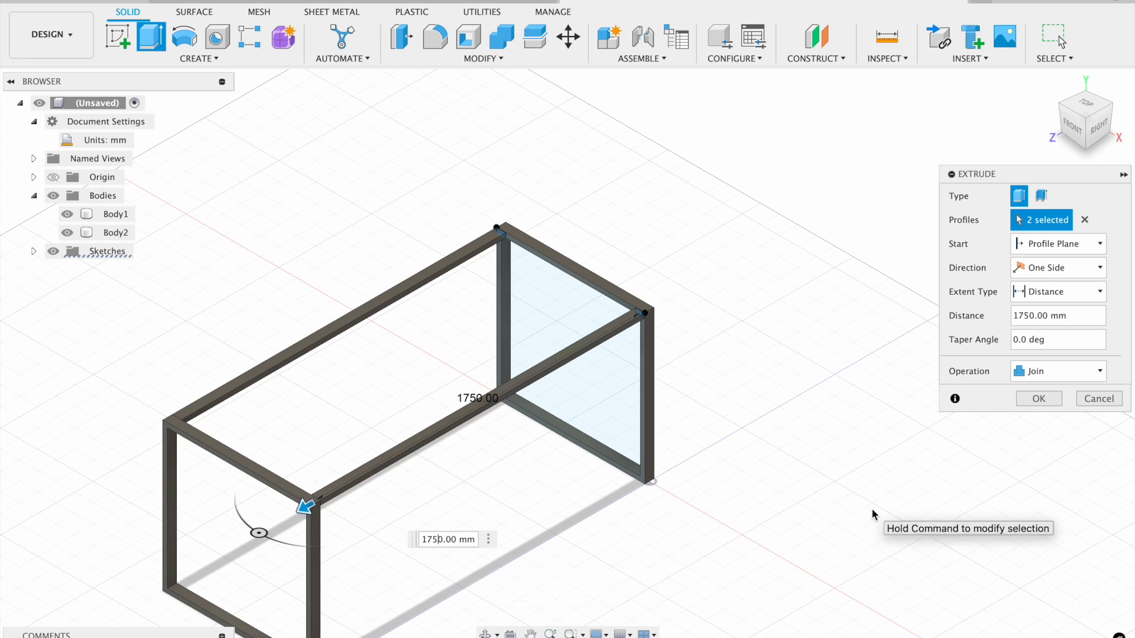
scroll(829, 503, down, 3)
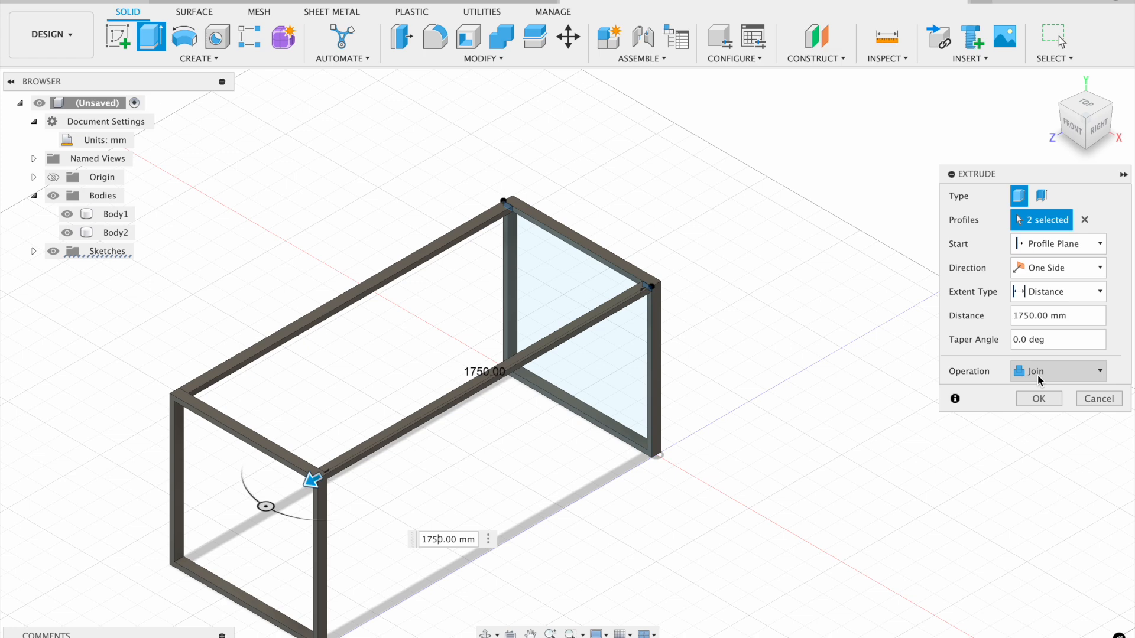
click(1037, 373)
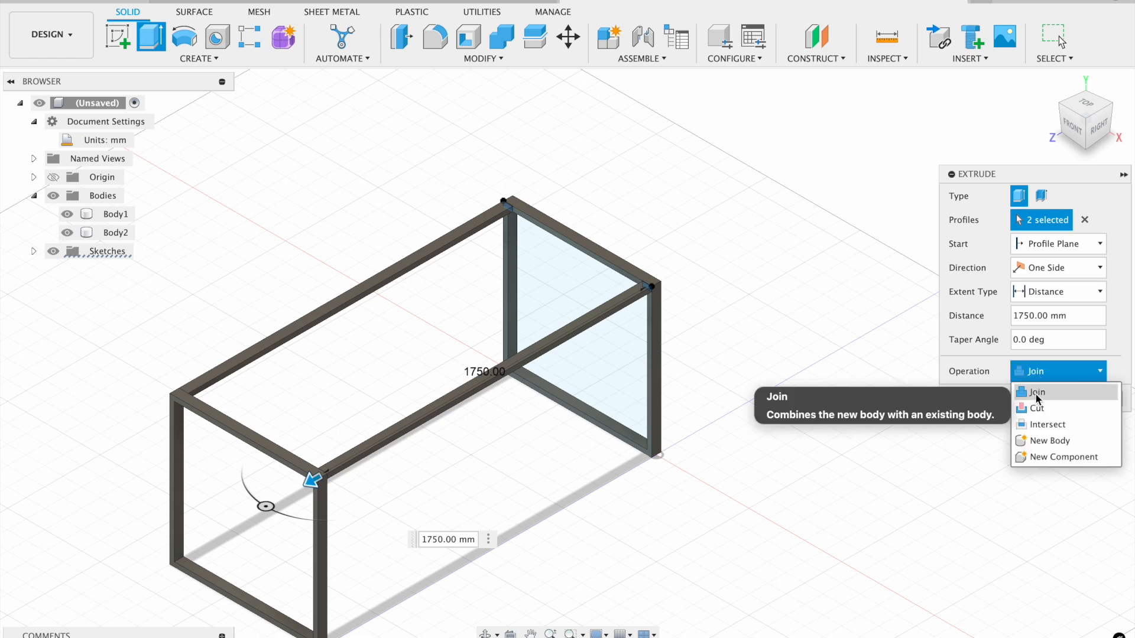
click(1036, 390)
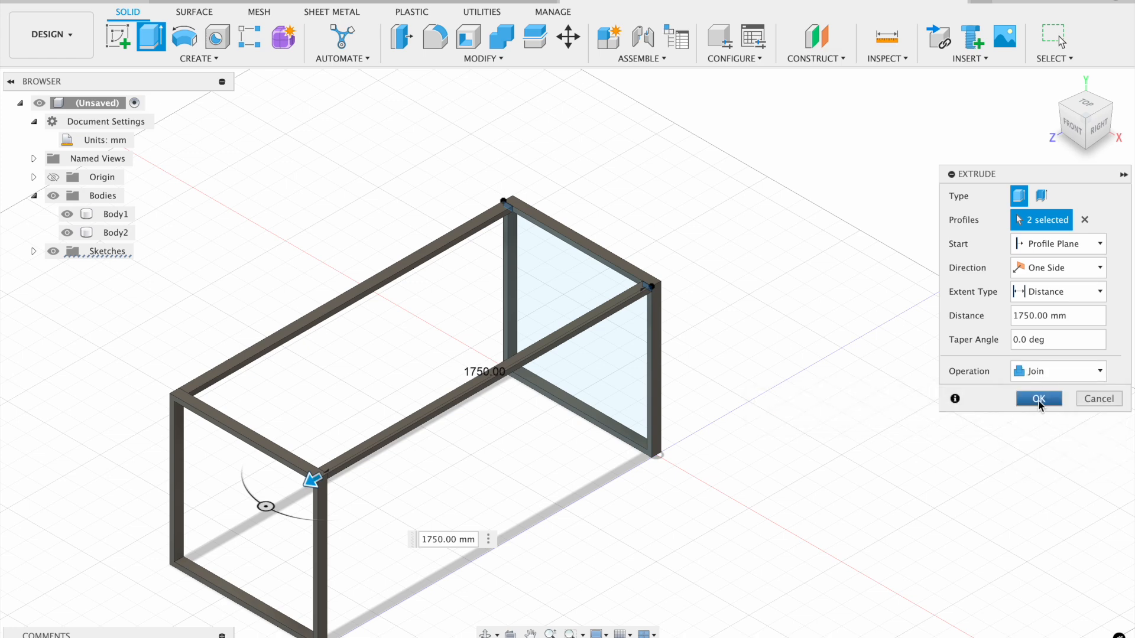
click(1038, 400)
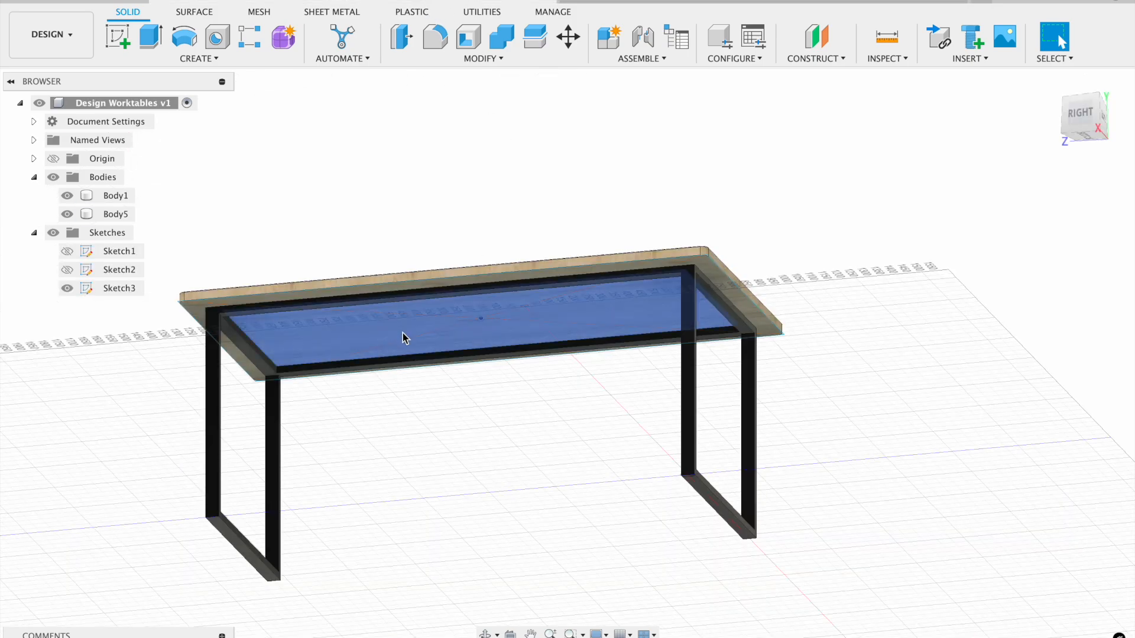
Step: Sketch a center rectangle on the frame's top face, centred in the frame, 2000 mm long and about 1000 mm wide, and finish the sketch
shift+middle_drag(431, 391, 486, 274)
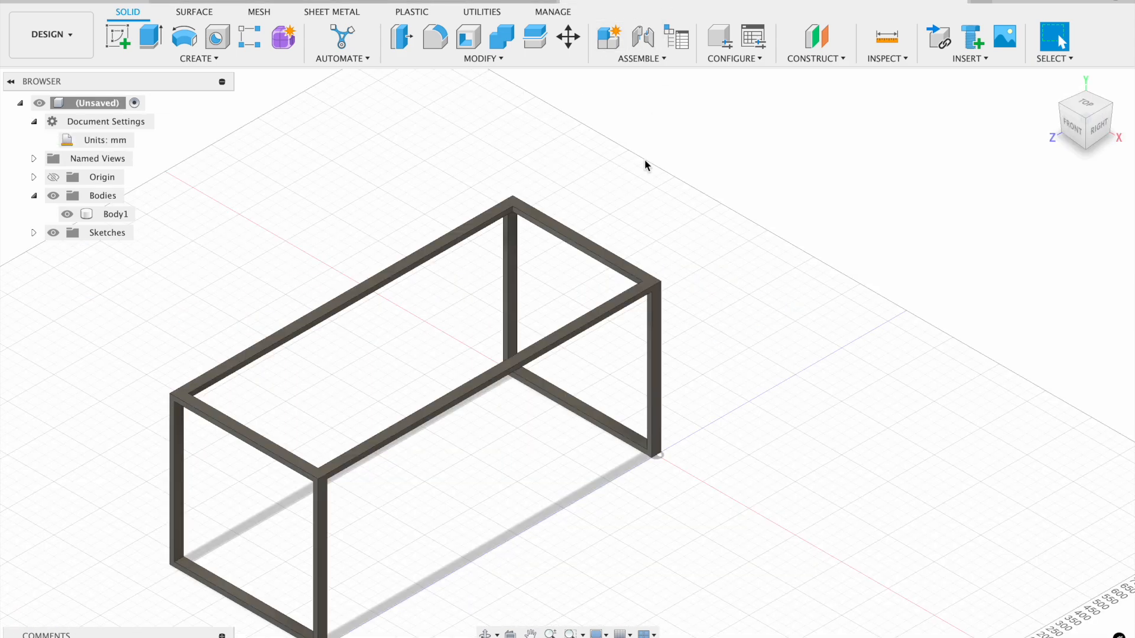
shift+middle_drag(662, 162, 665, 162)
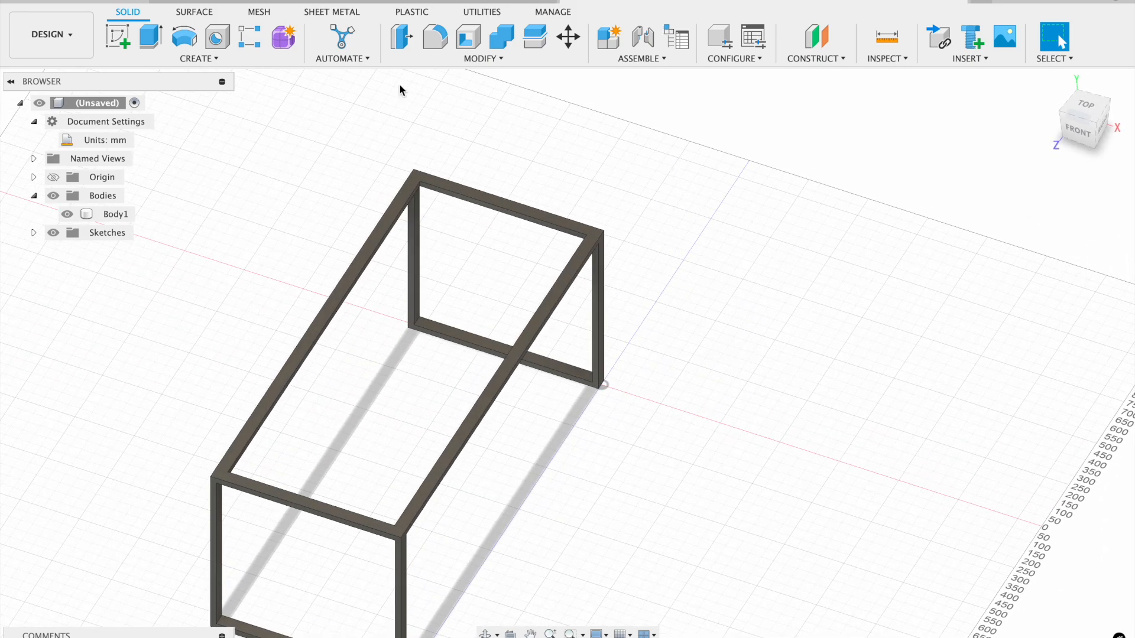
click(119, 36)
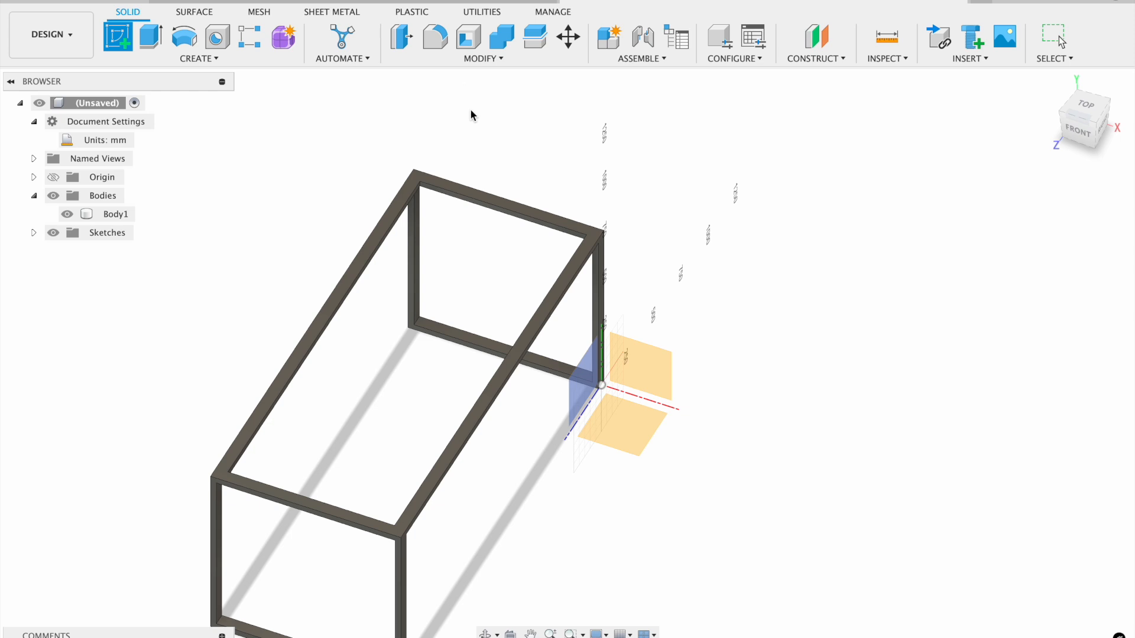
click(367, 256)
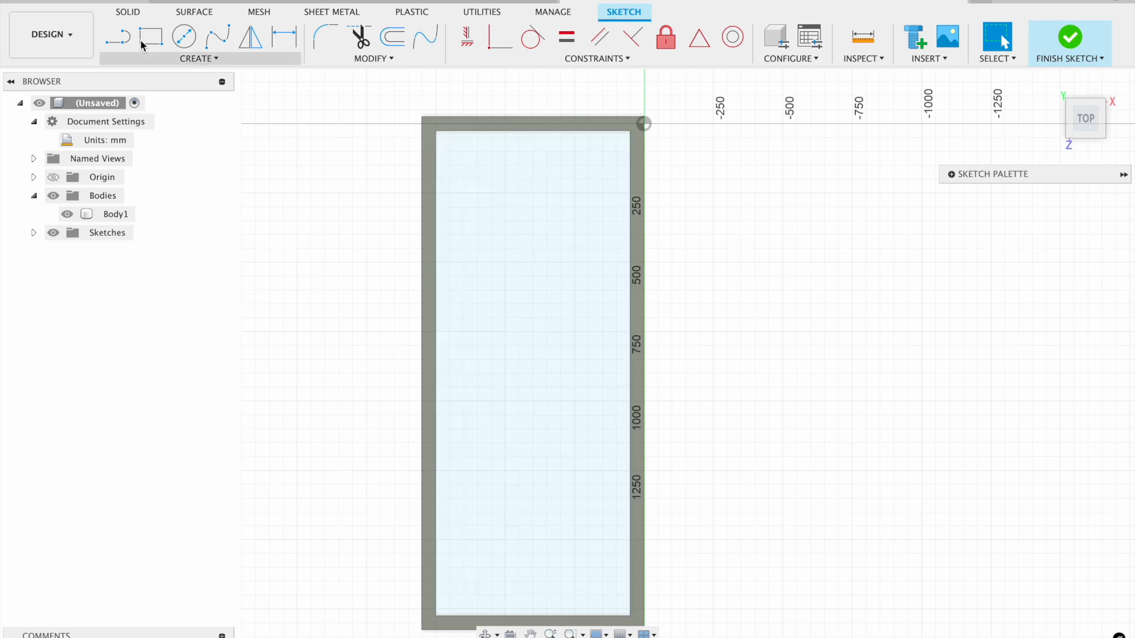
click(184, 59)
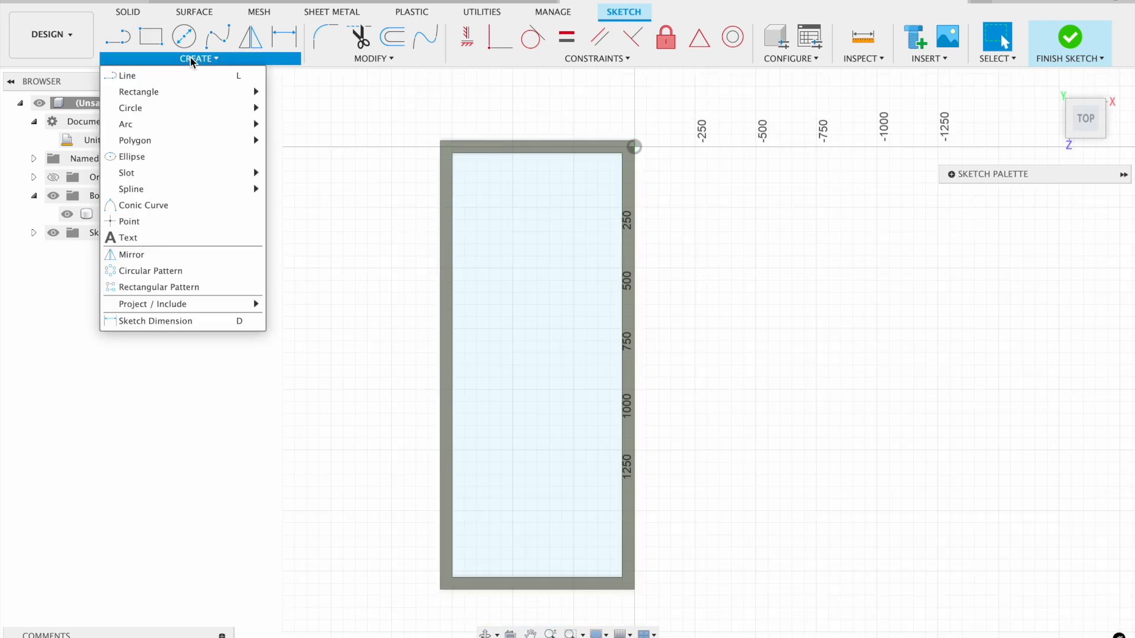
mouse_move(178, 107)
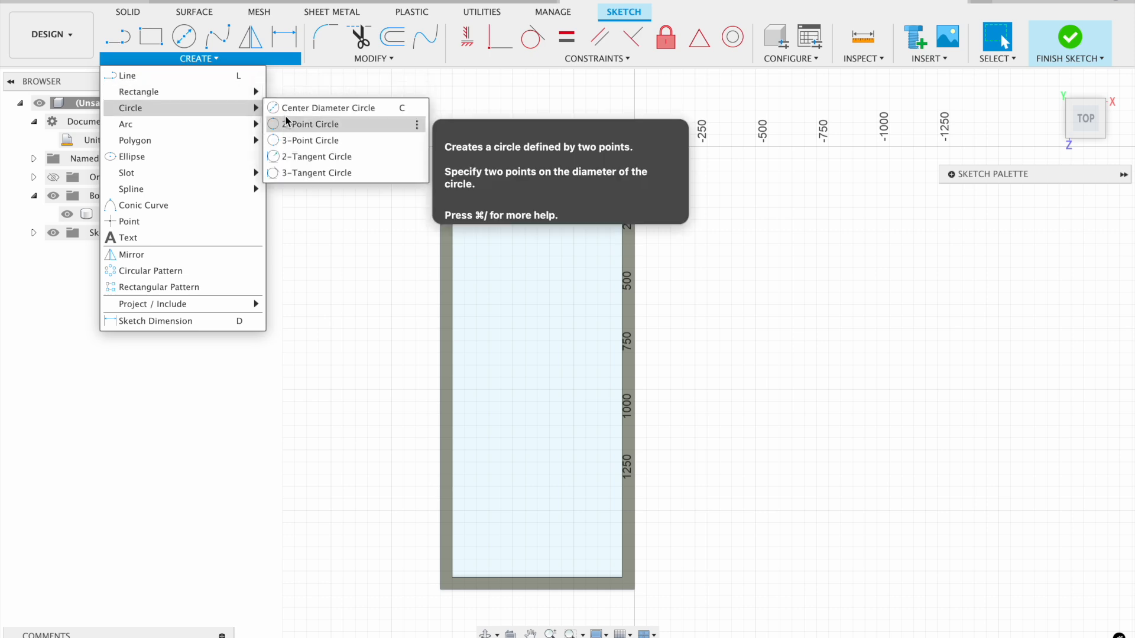
mouse_move(237, 92)
click(315, 125)
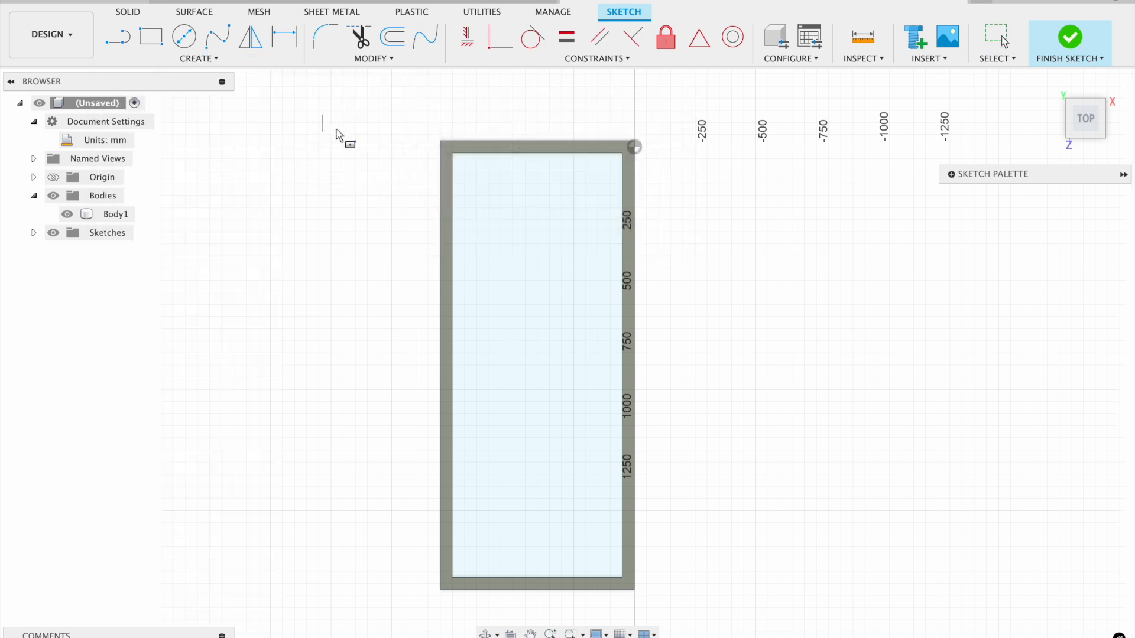
click(537, 366)
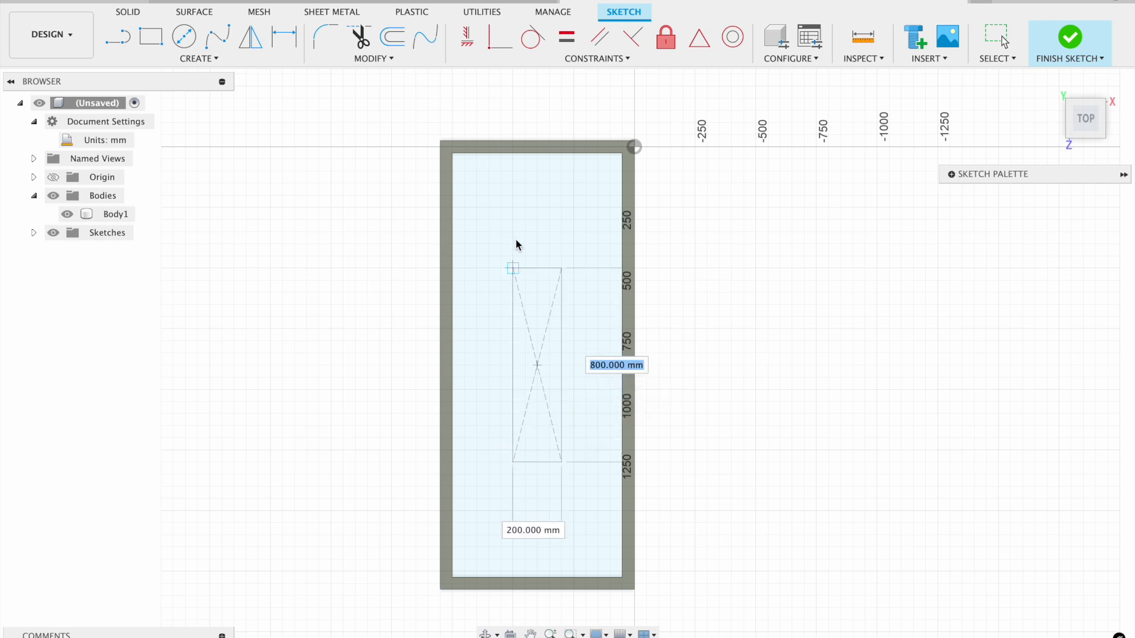
text(2000)
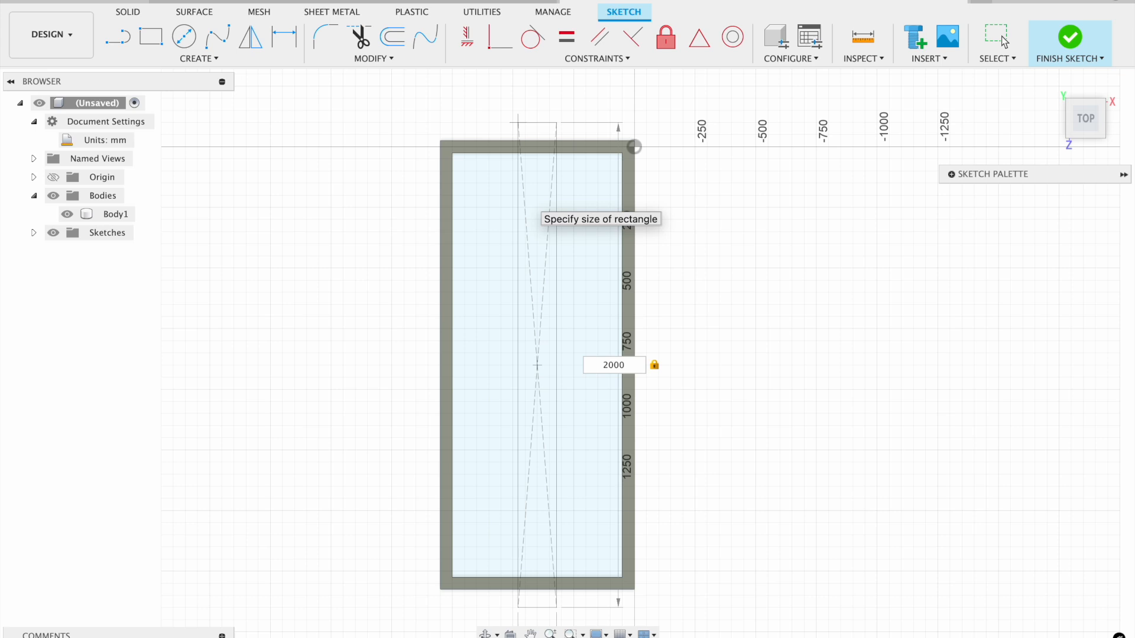
key(Tab)
key(Tab)
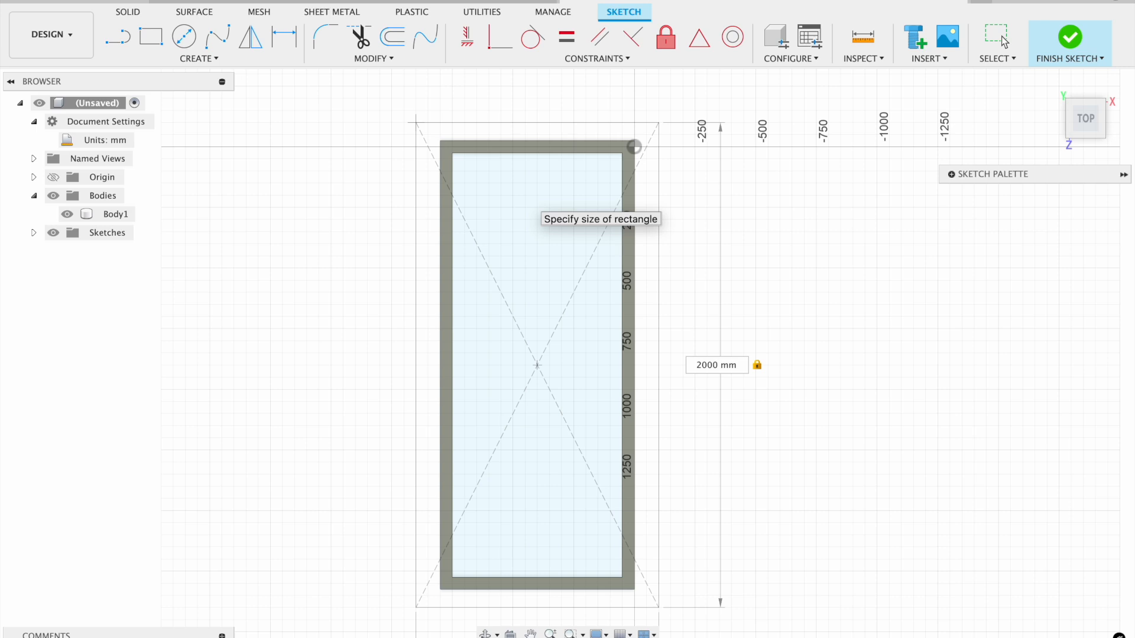
key(Return)
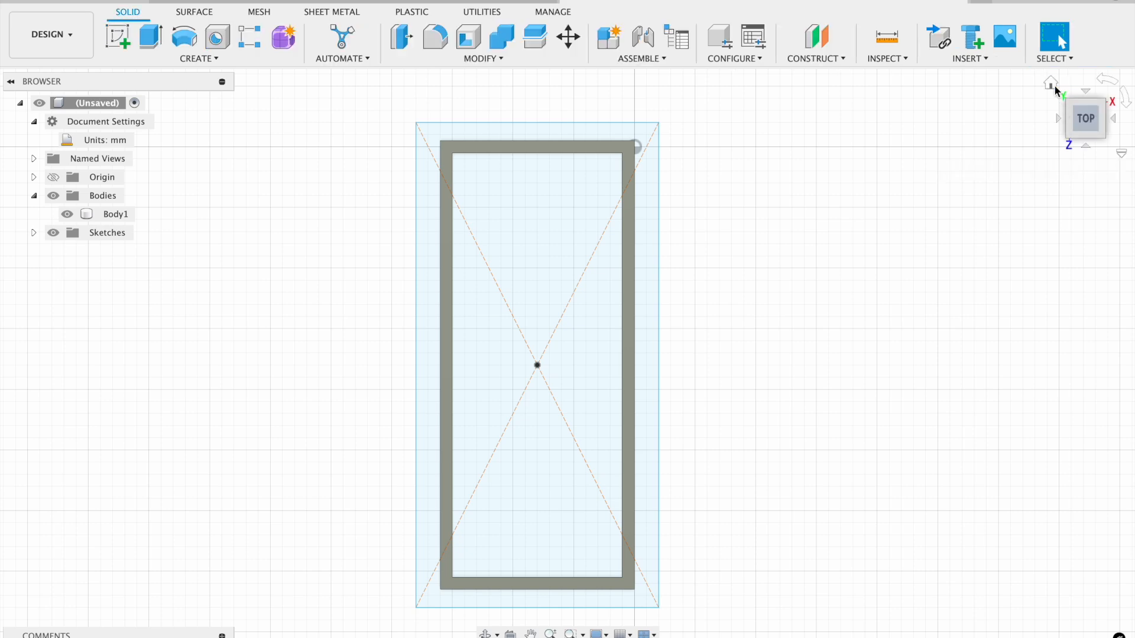
Step: Extrude all three profiles of the tabletop rectangle 35 mm upward as a new body
click(1052, 84)
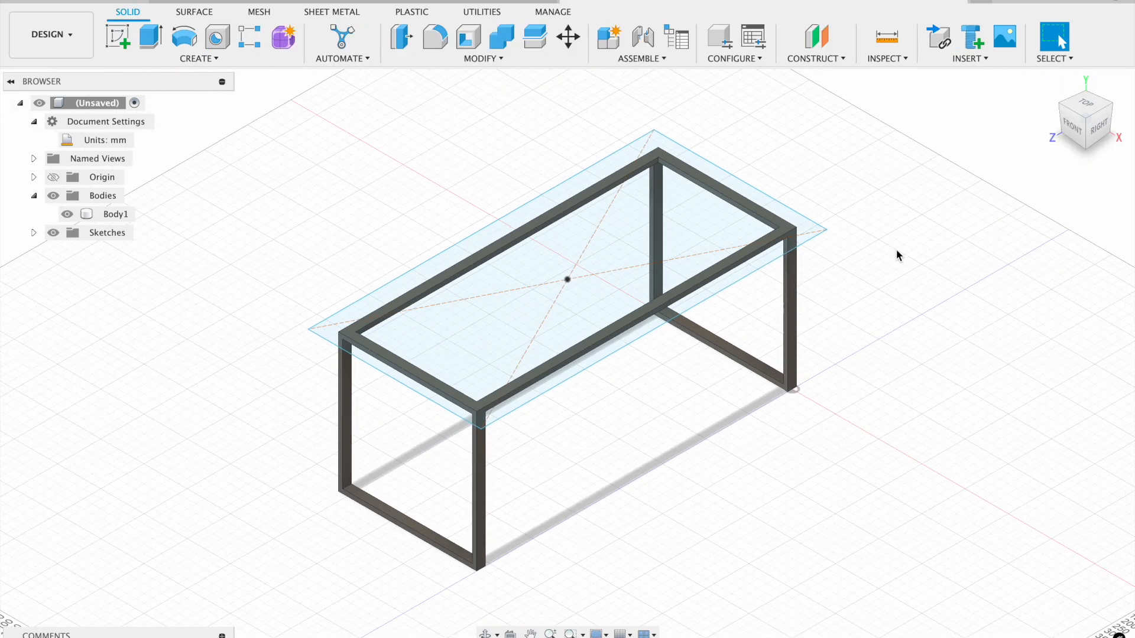
click(150, 37)
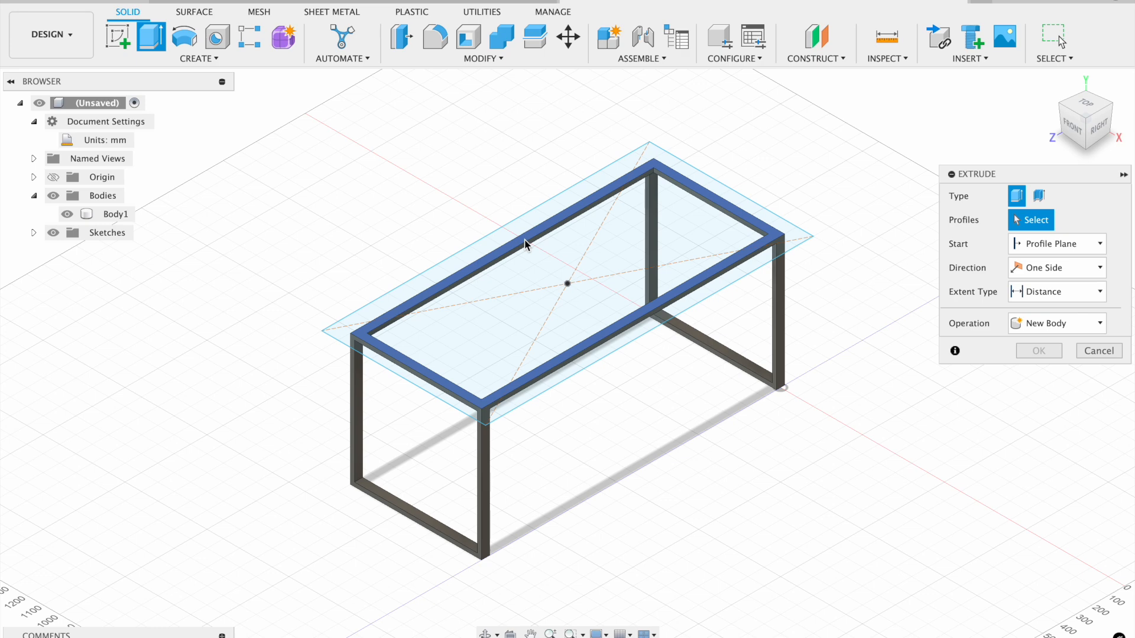
click(527, 233)
click(549, 275)
click(549, 275)
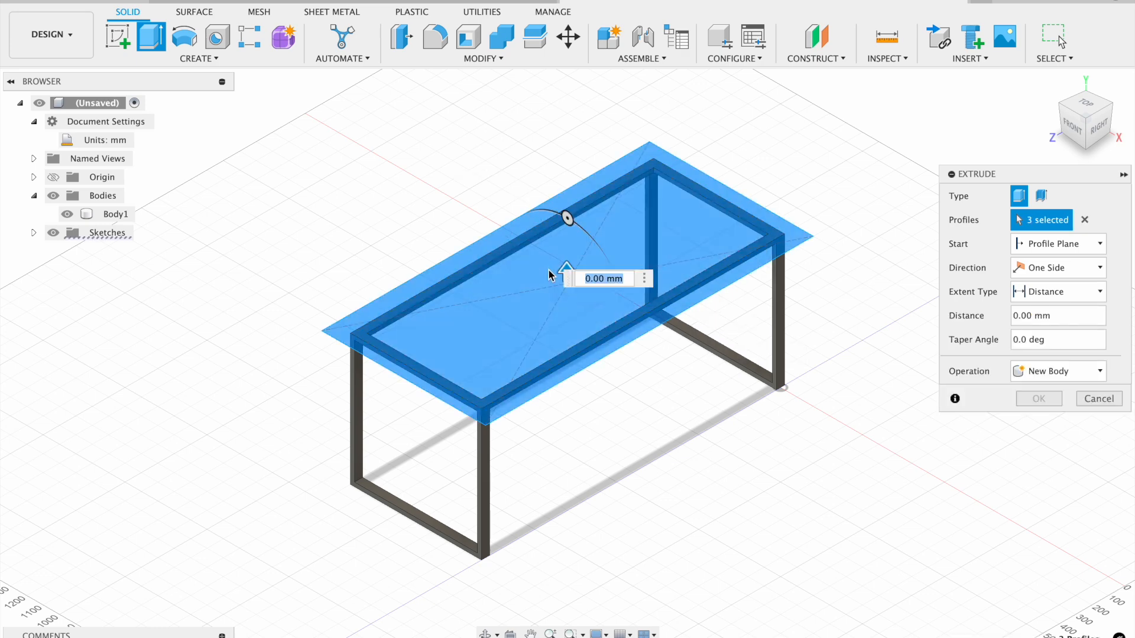
text(35)
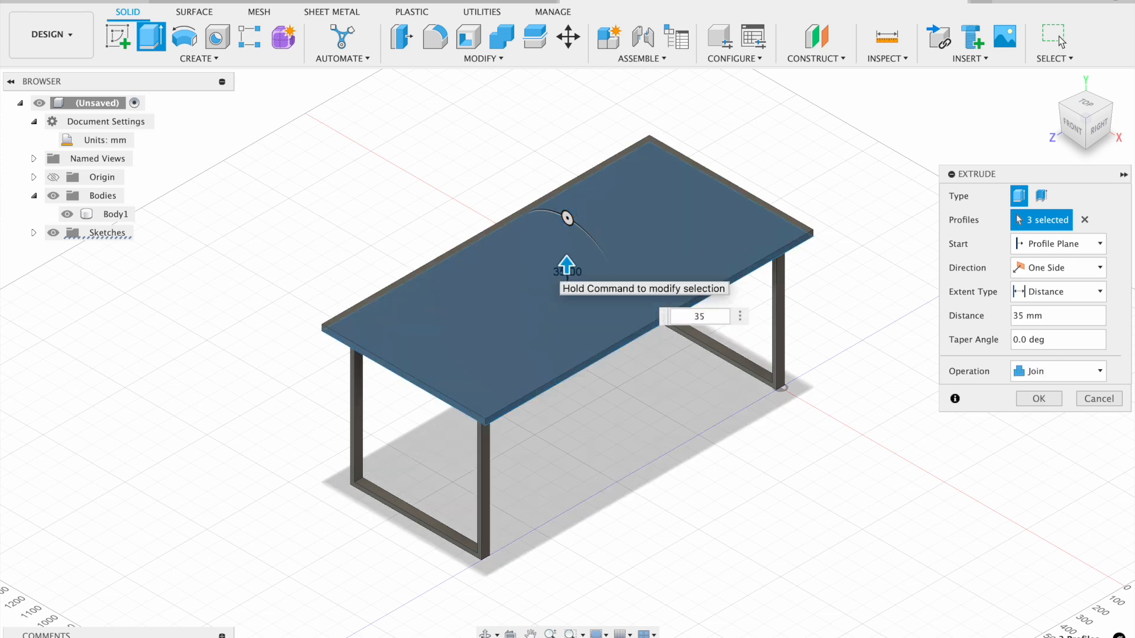
click(1034, 373)
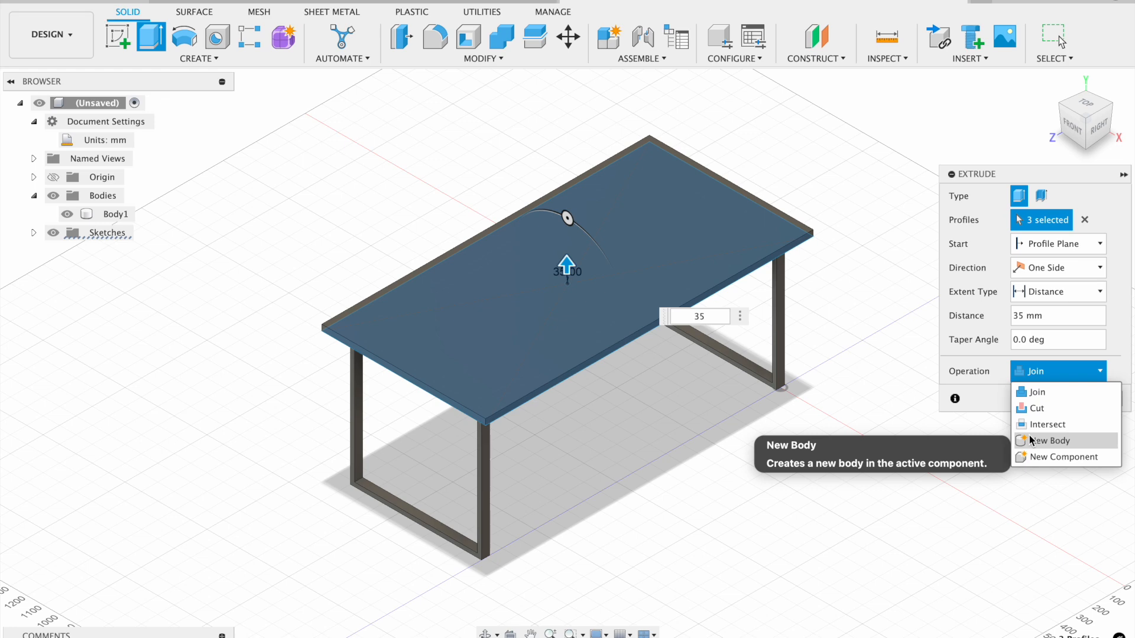
click(1031, 440)
click(1038, 399)
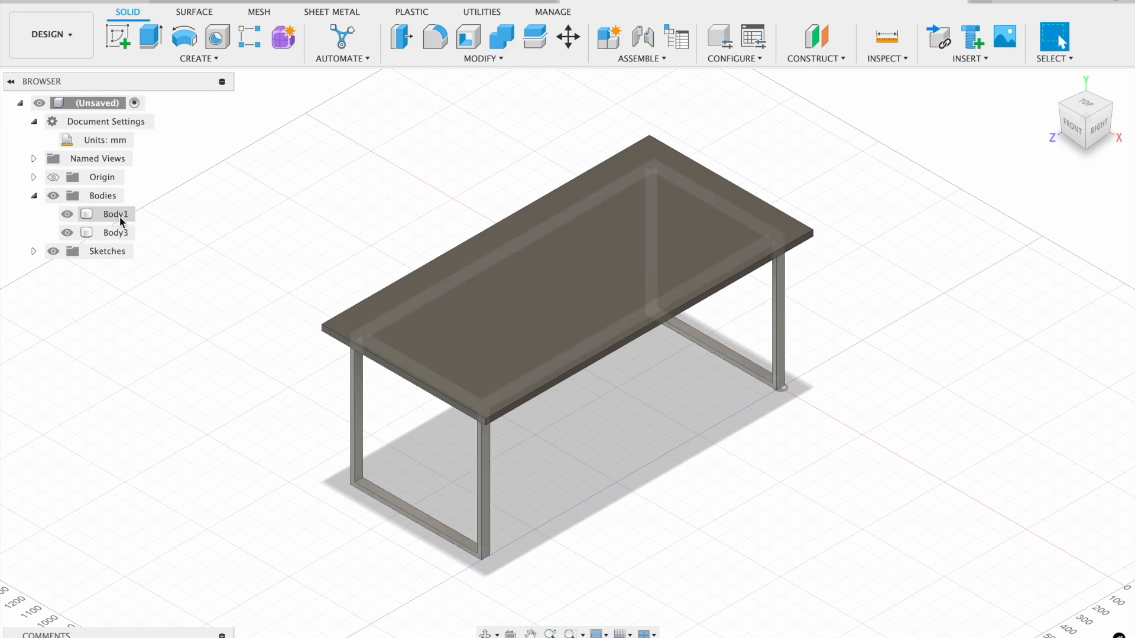
Step: Assign the physical material Oak, White from the Fusion Material Library to the tabletop, Body3
right_click(117, 232)
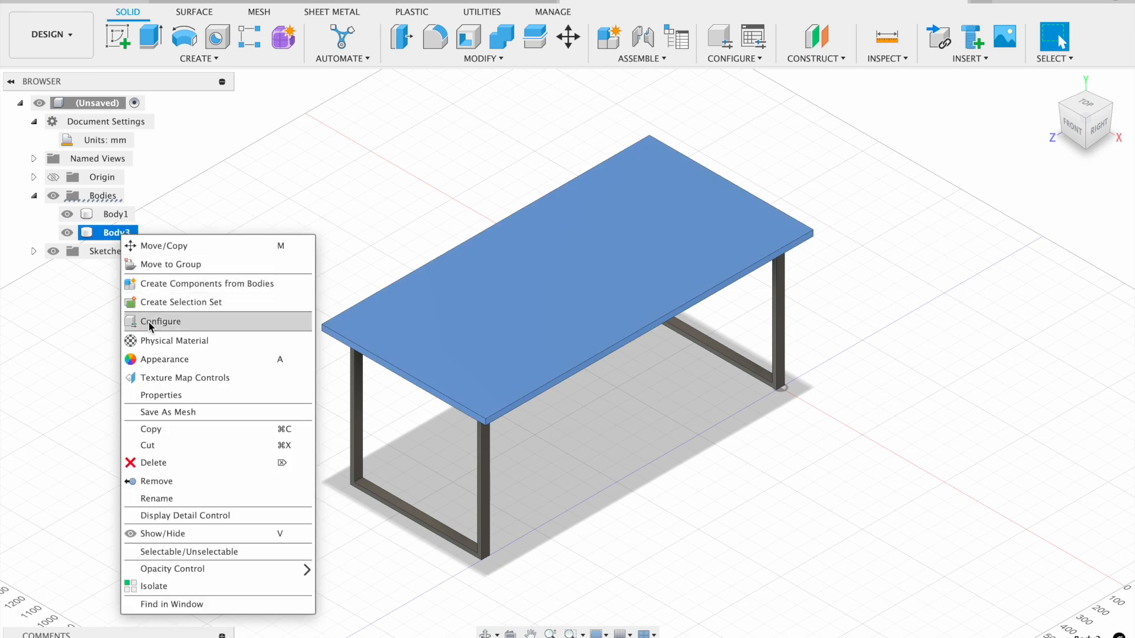
click(148, 341)
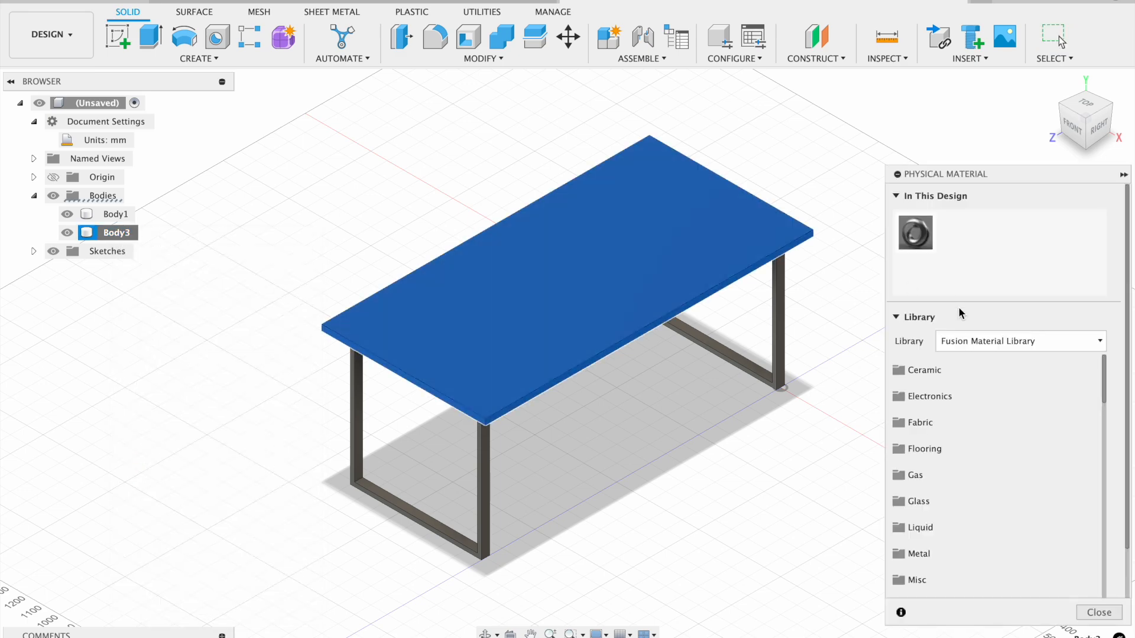
scroll(954, 411, down, 15)
scroll(953, 413, down, 2)
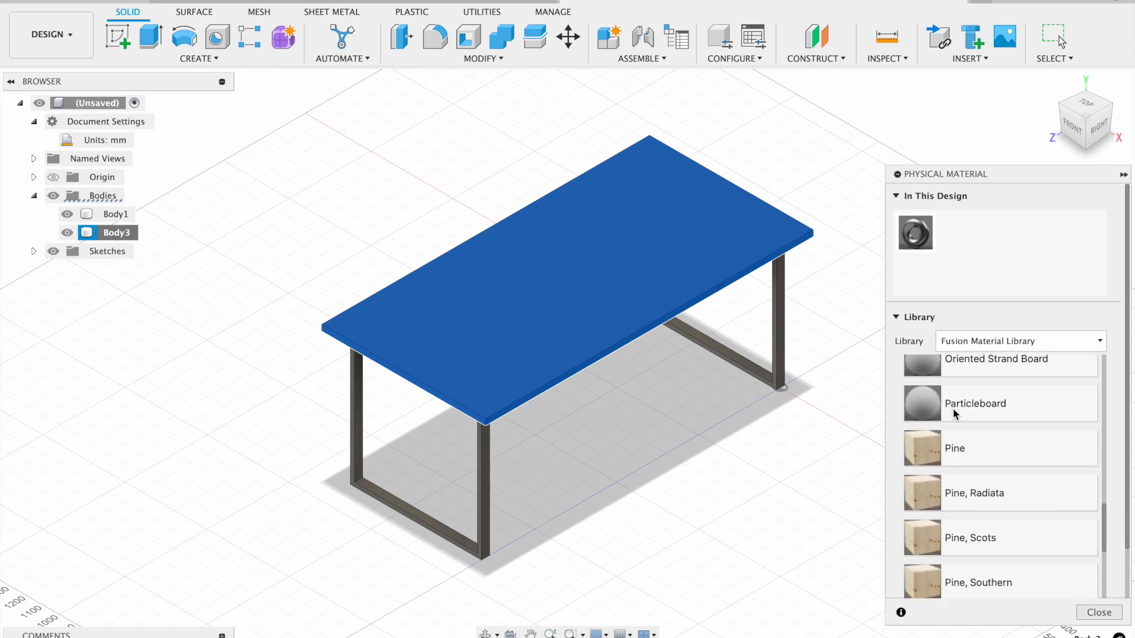
scroll(953, 413, up, 5)
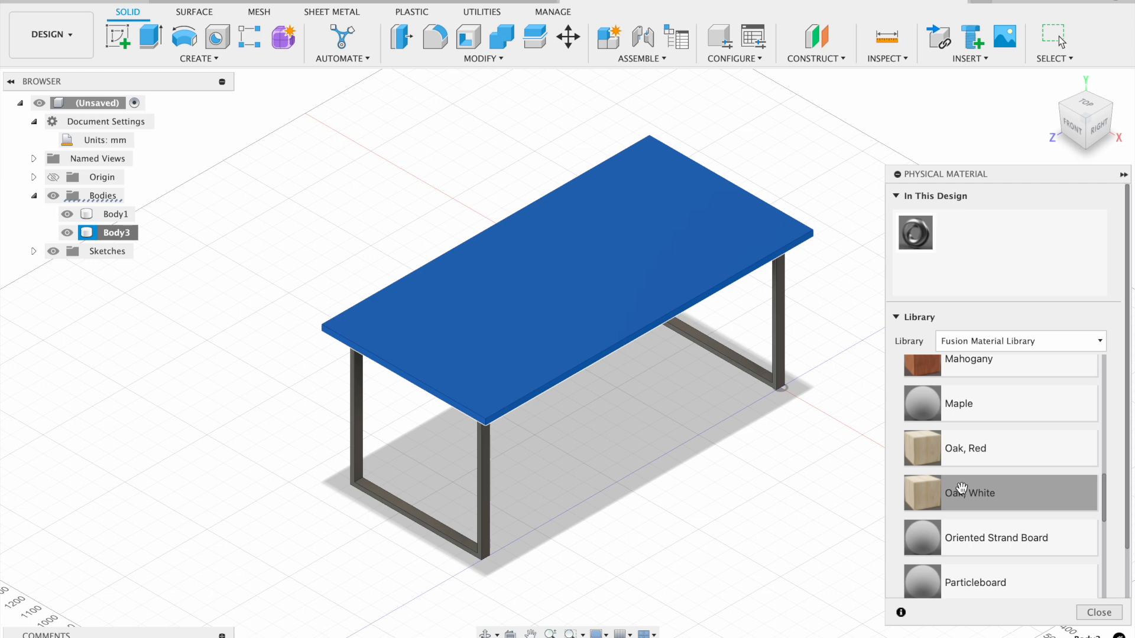
drag(962, 488, 621, 256)
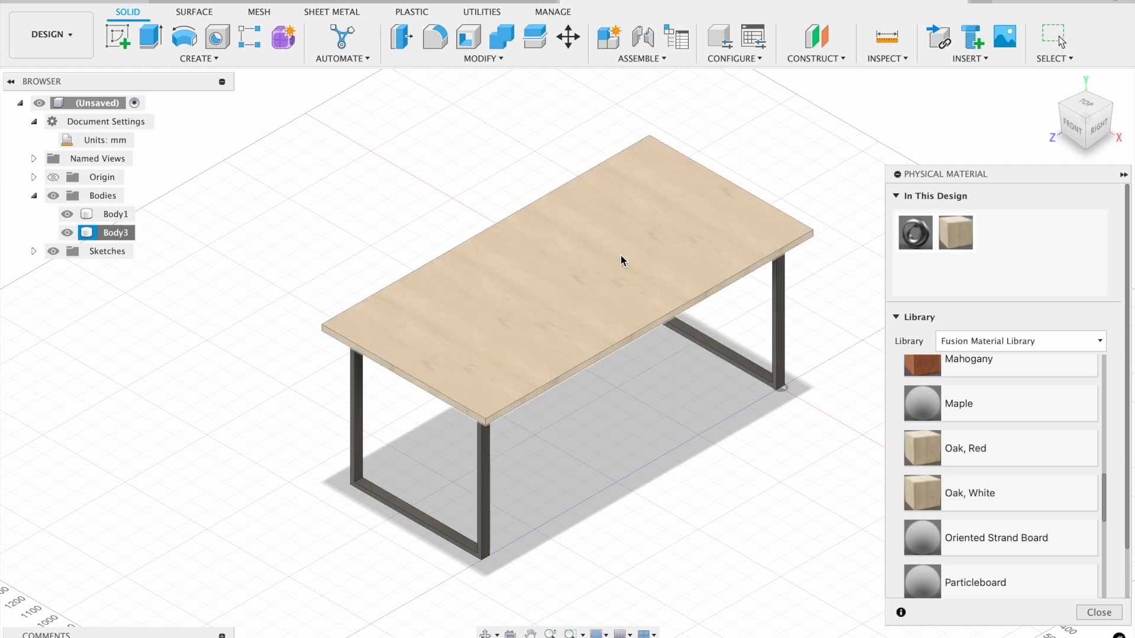
Step: Change the Steel material's appearance color to PANTONE 19-0303 TCX Jet Black, found by searching the color libraries for "black", and close the material settings
double_click(915, 235)
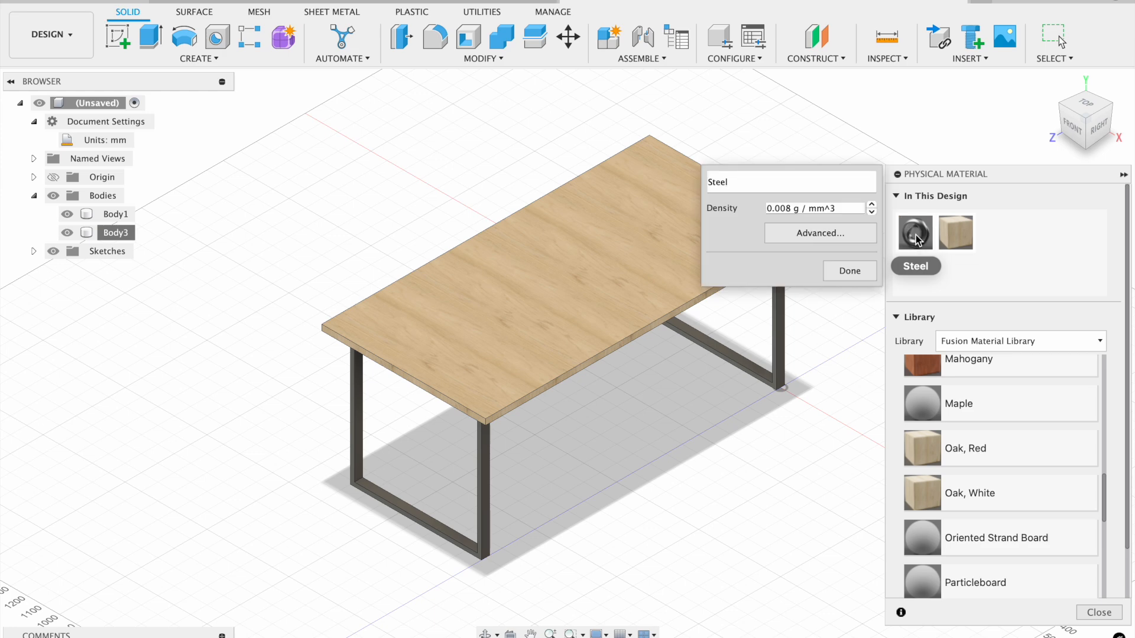
click(842, 237)
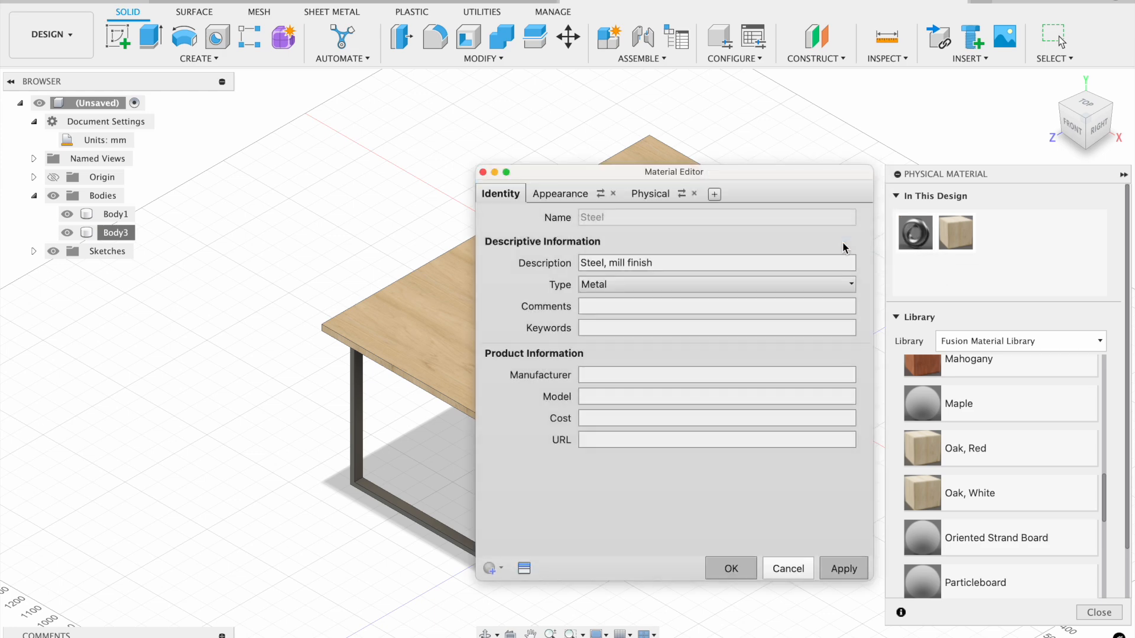
click(567, 193)
click(842, 347)
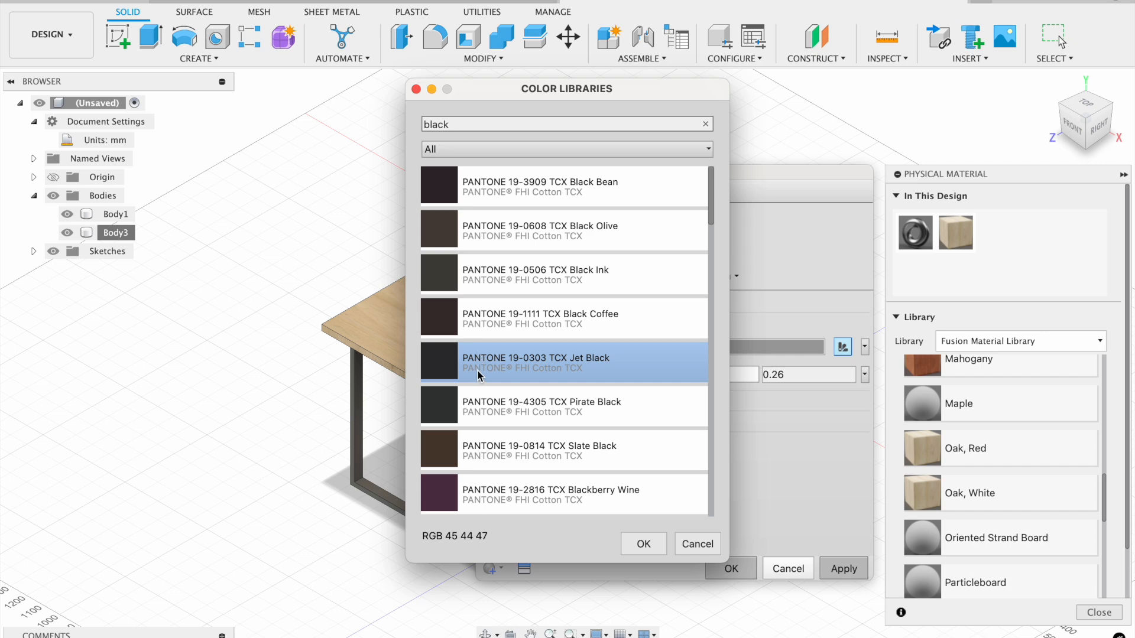
click(645, 544)
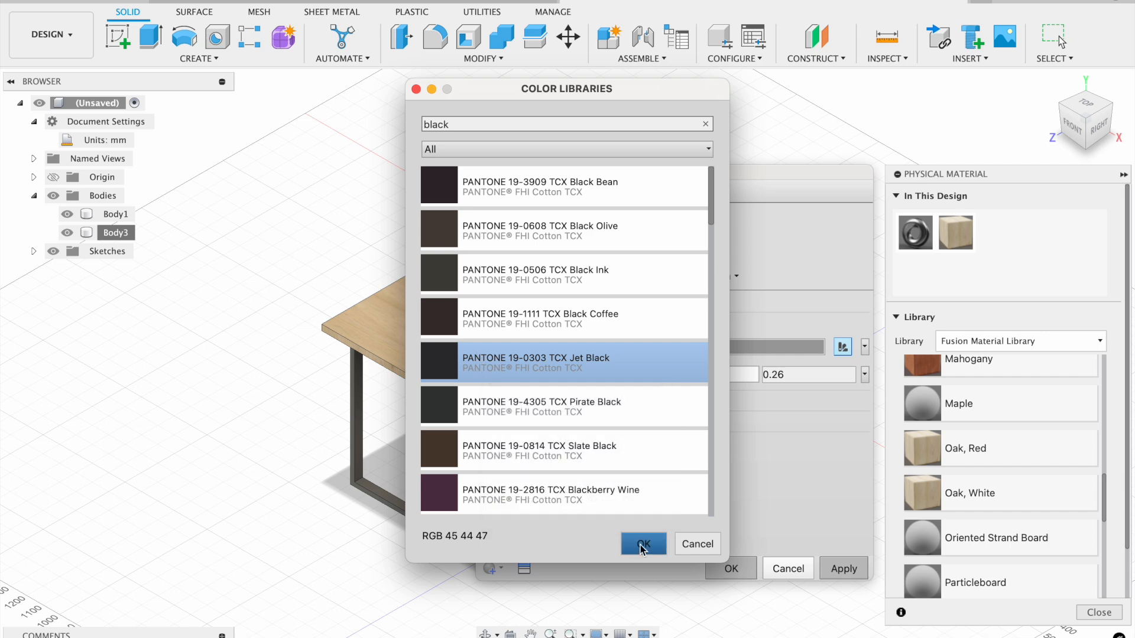
click(728, 568)
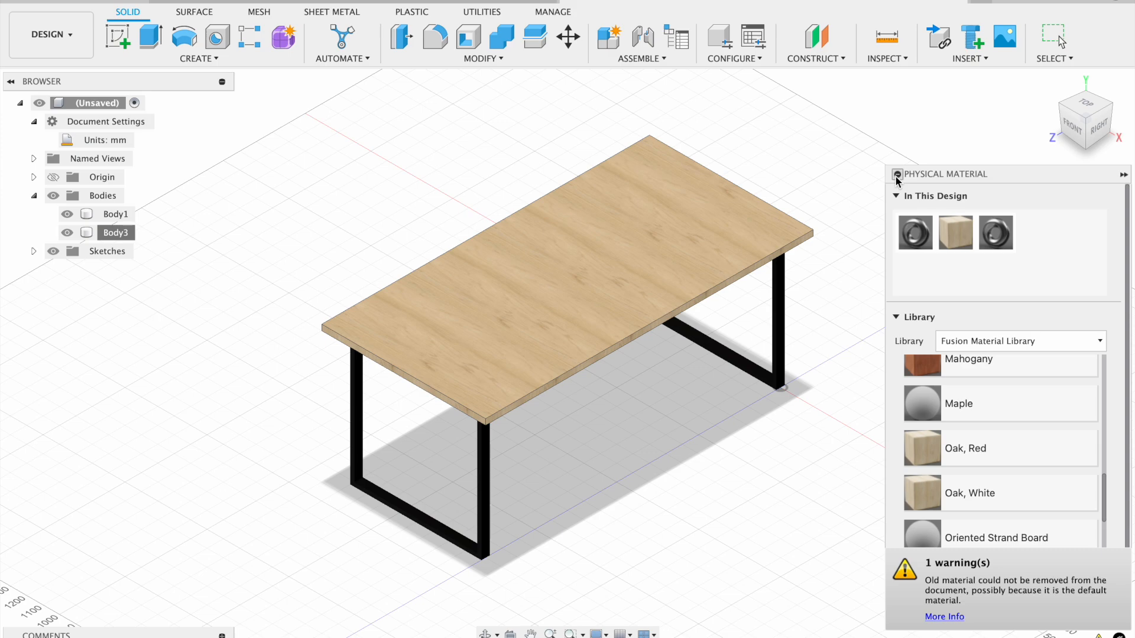
key(Escape)
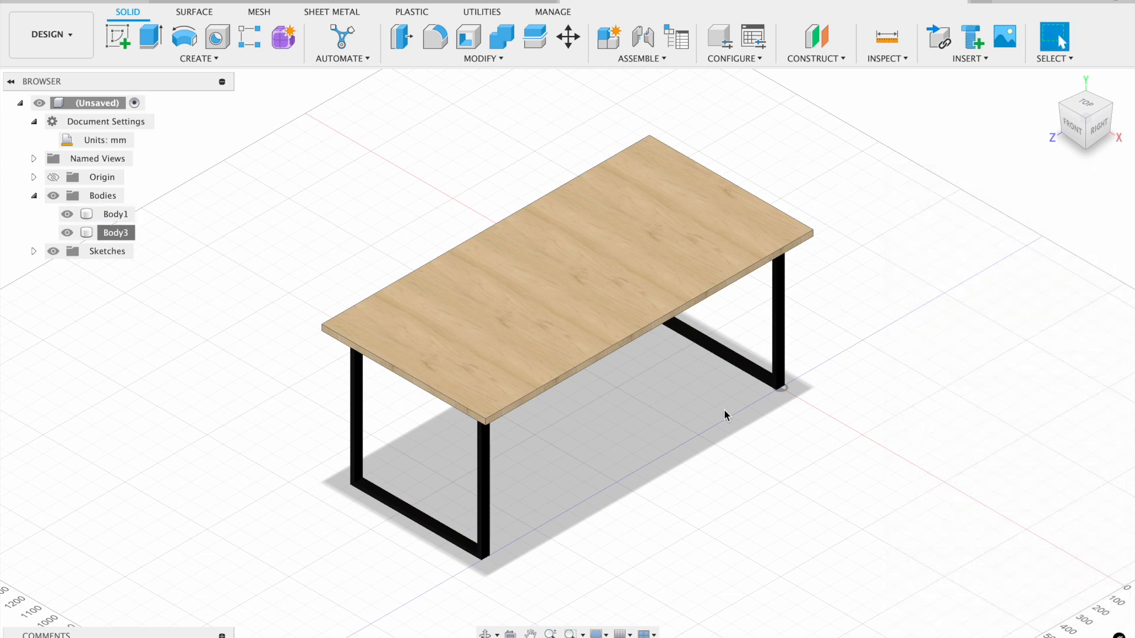
Step: Fillet the four vertical corner edges of the tabletop with a 20 mm radius
scroll(594, 449, up, 5)
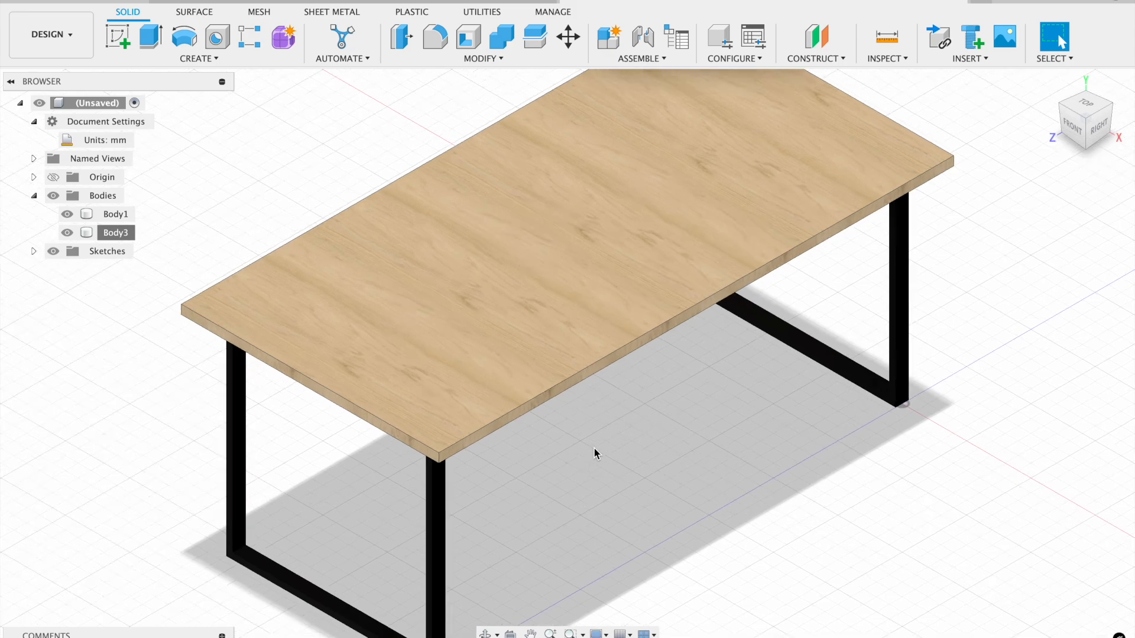
scroll(594, 449, left, 2)
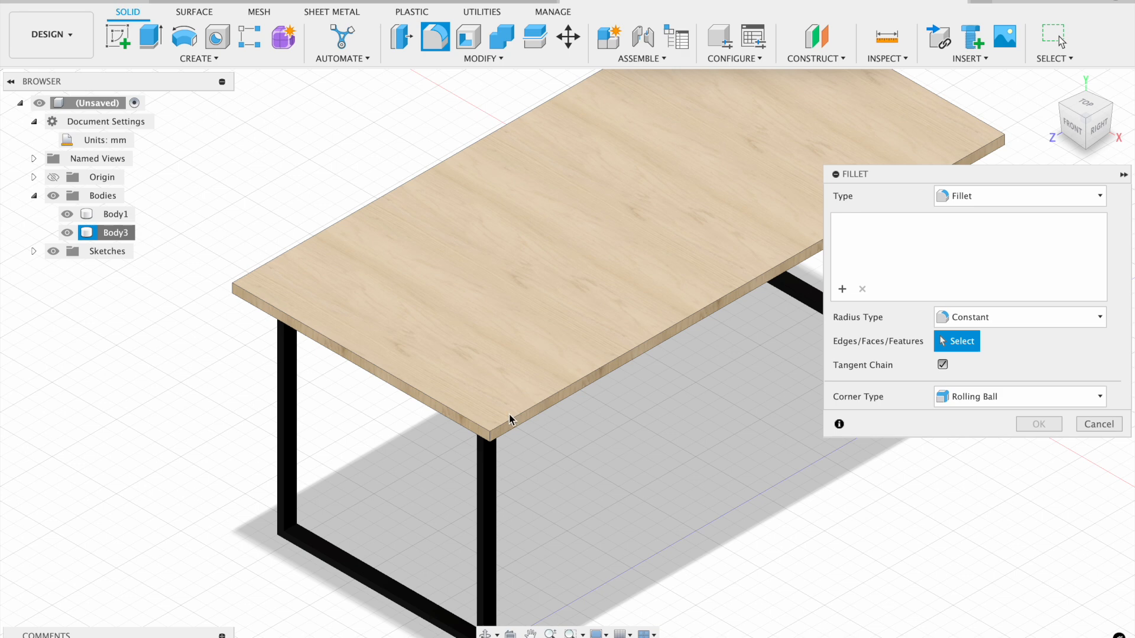
click(487, 439)
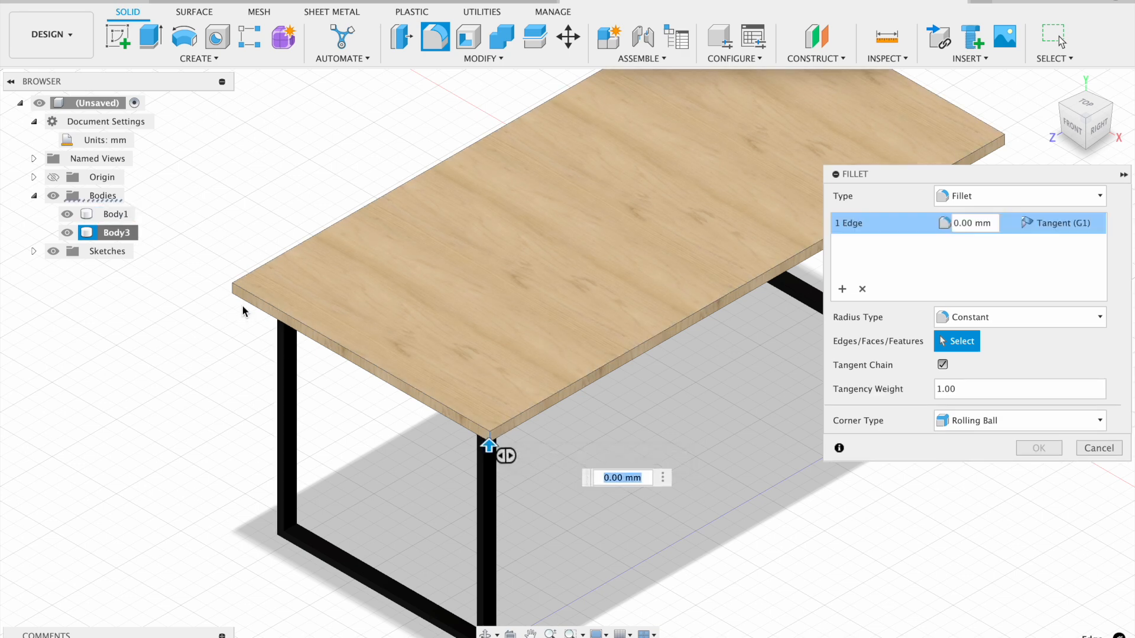
click(233, 290)
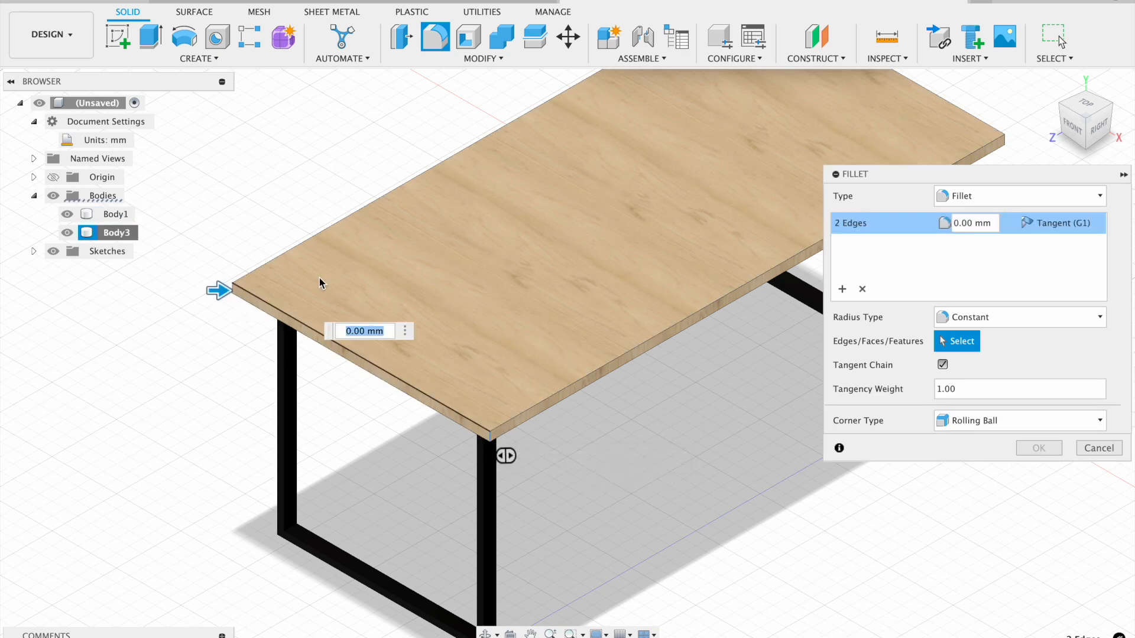
scroll(579, 289, up, 5)
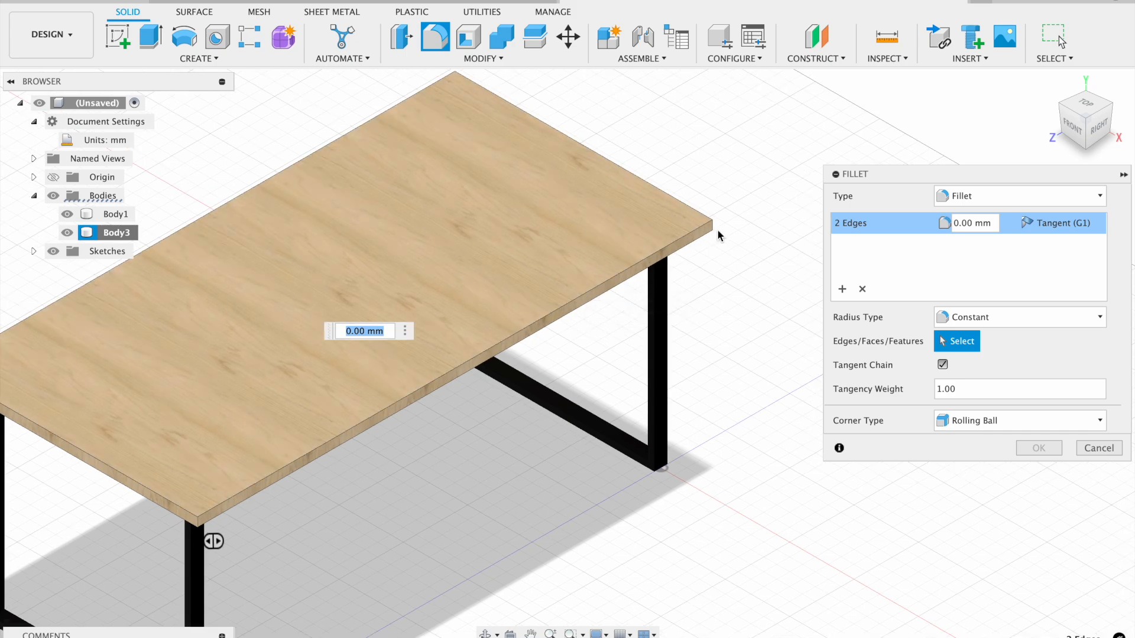
click(713, 231)
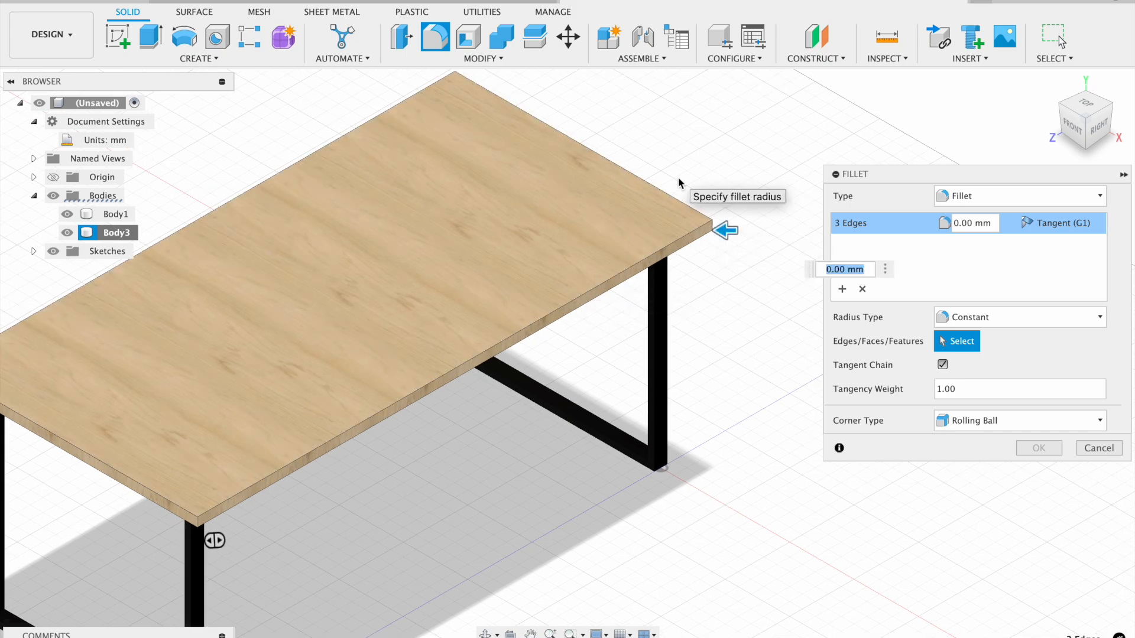
shift+scroll(679, 178, up, 10)
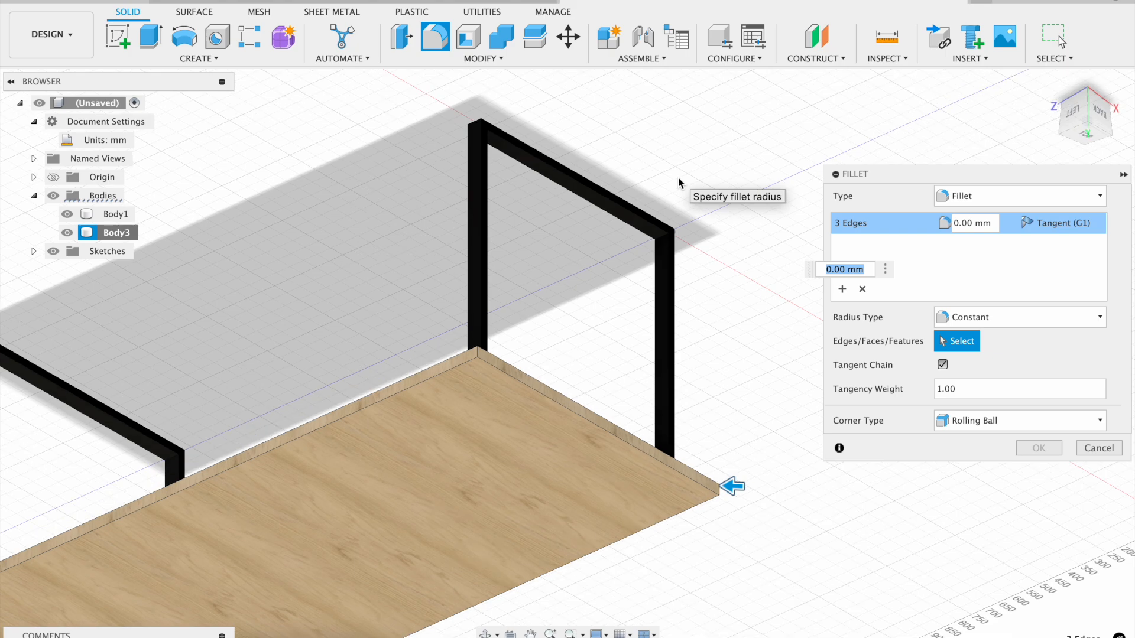
click(479, 353)
shift+scroll(643, 427, down, 10)
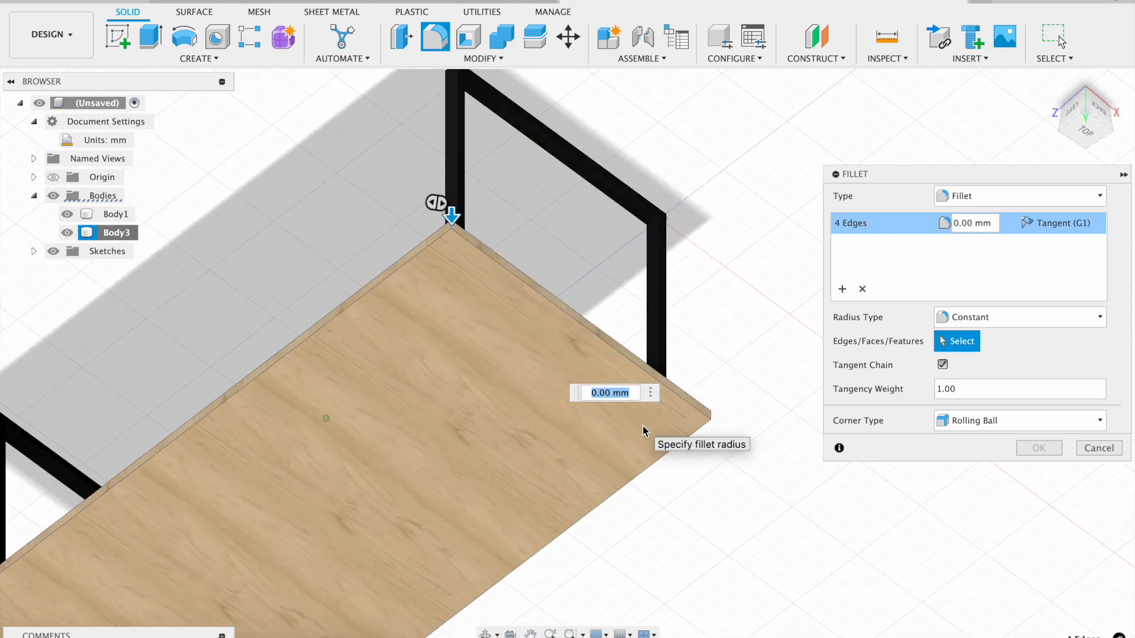
shift+scroll(642, 424, down, 8)
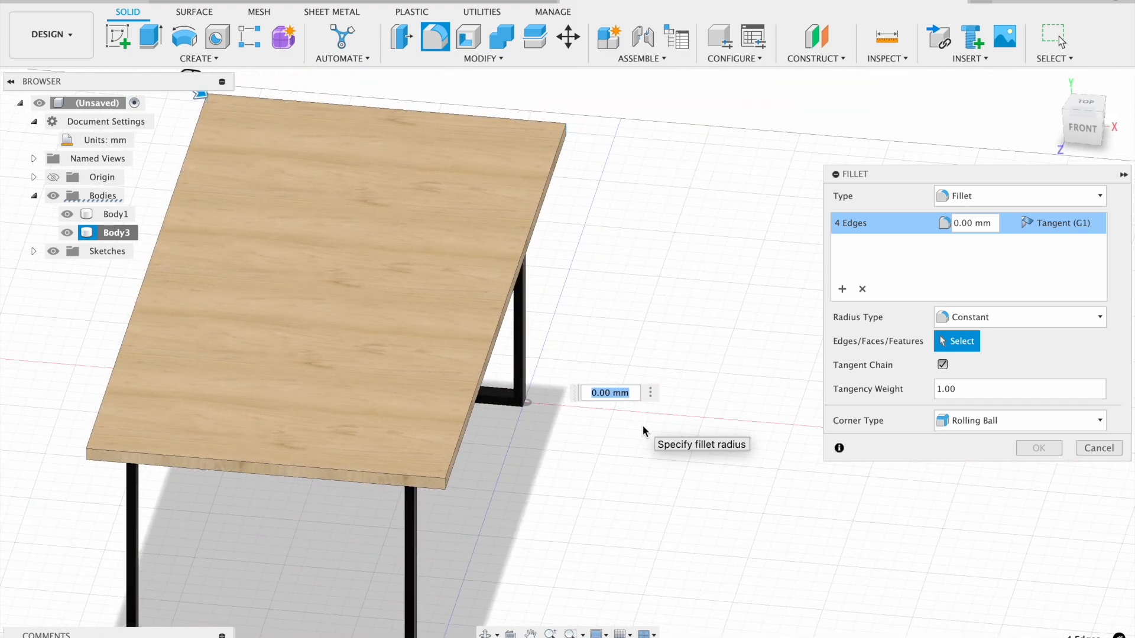
text(20)
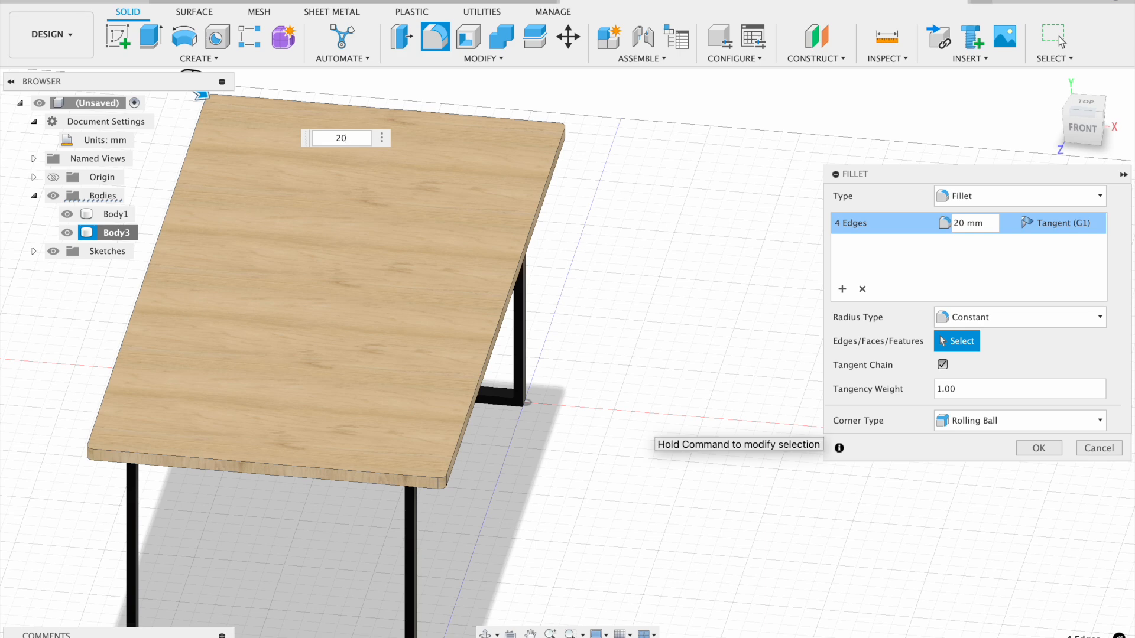
key(Return)
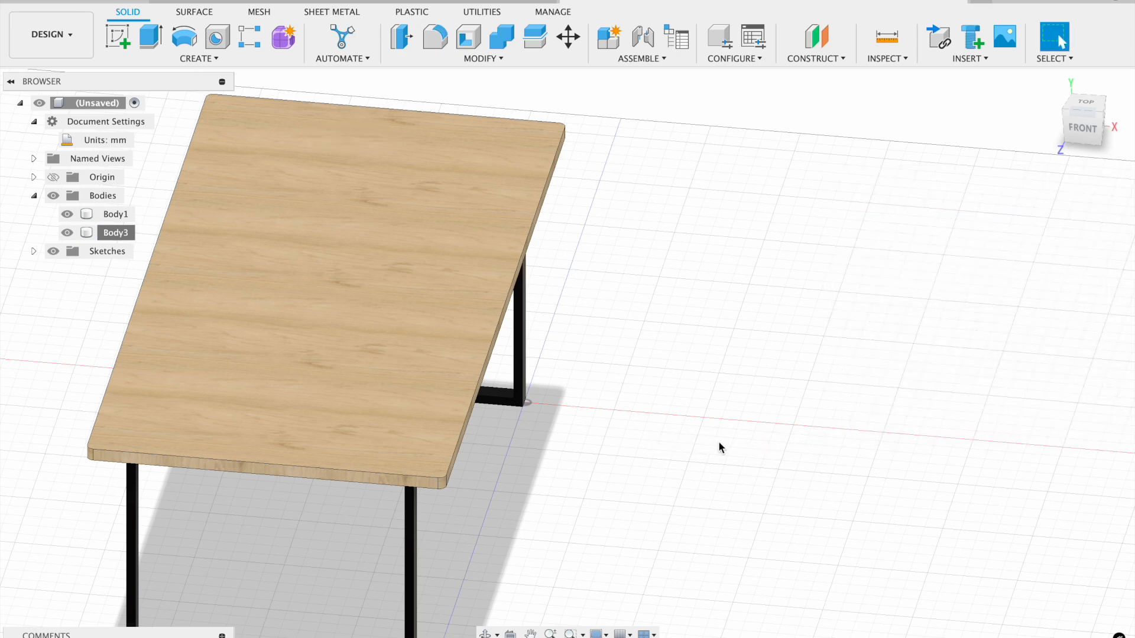
Step: Fillet the whole upper edge chain of the tabletop with a 3 mm radius
shift+scroll(719, 443, right, 5)
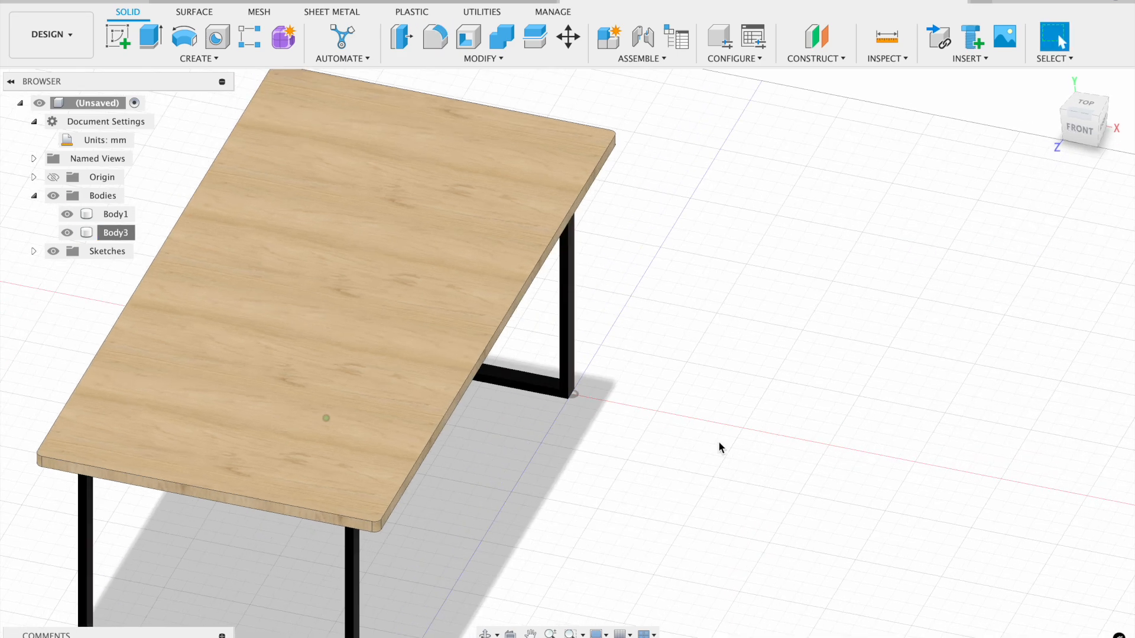
click(435, 38)
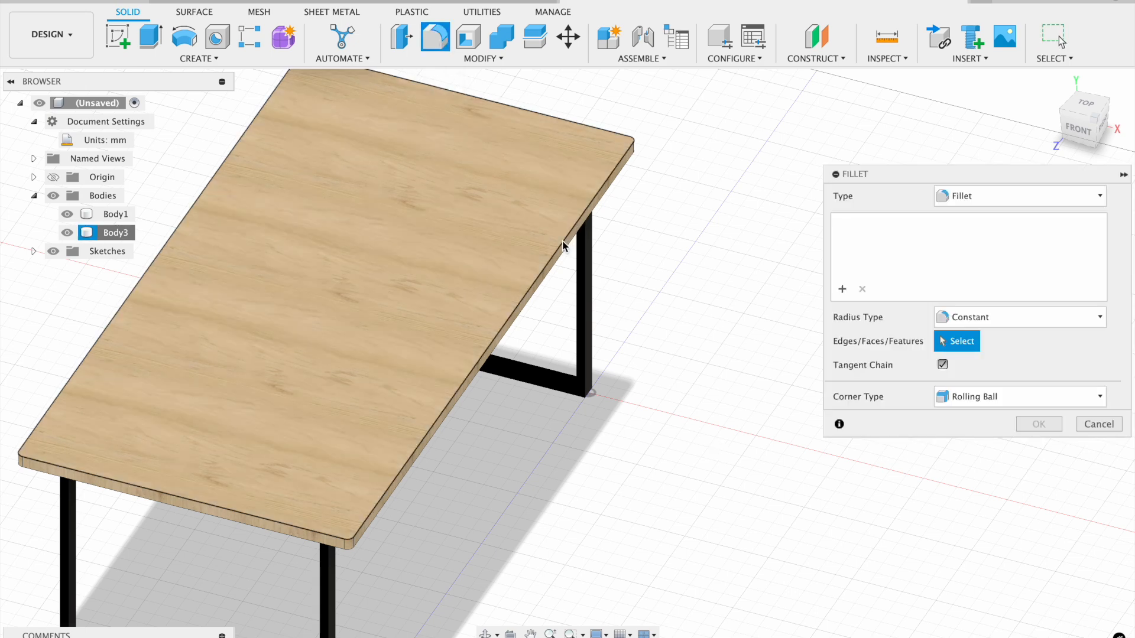
click(563, 246)
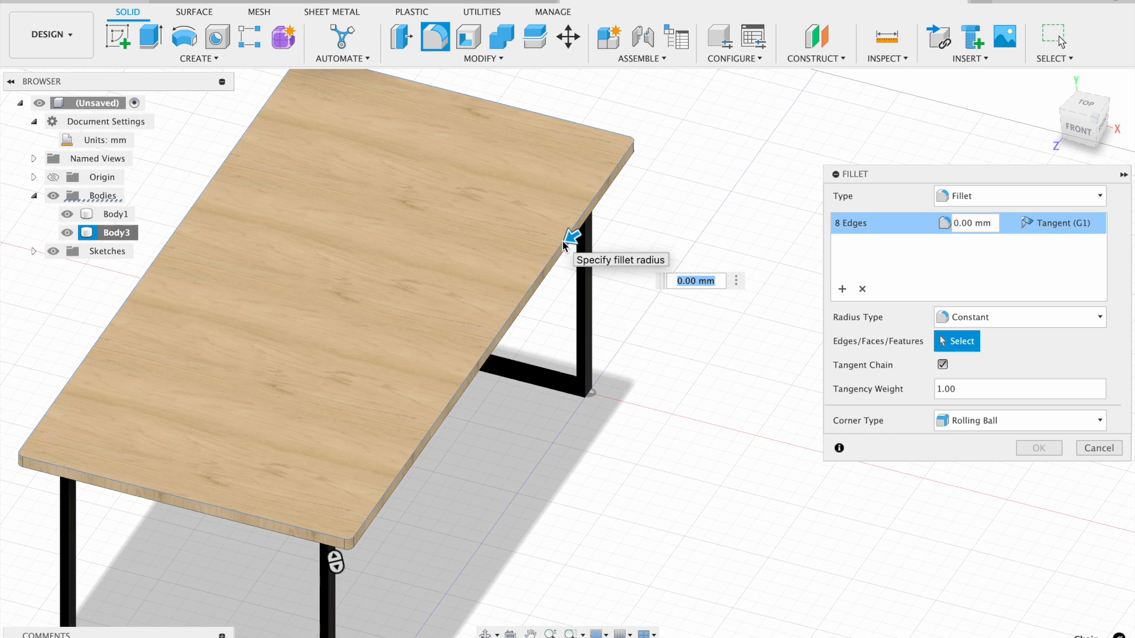
text(3)
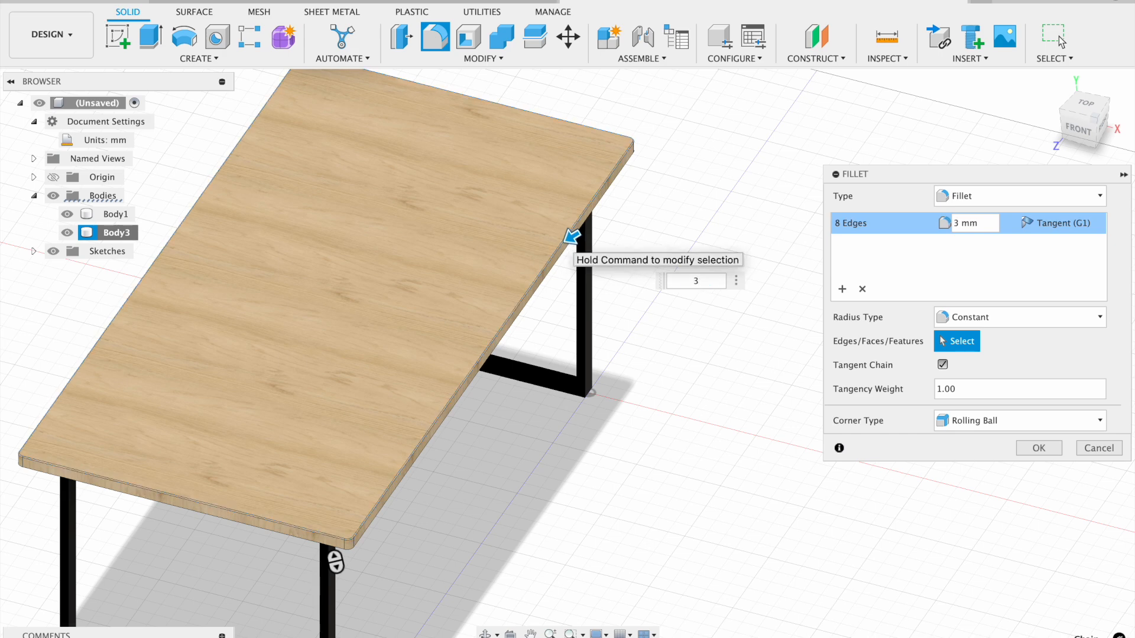
click(1038, 448)
scroll(904, 342, left, 2)
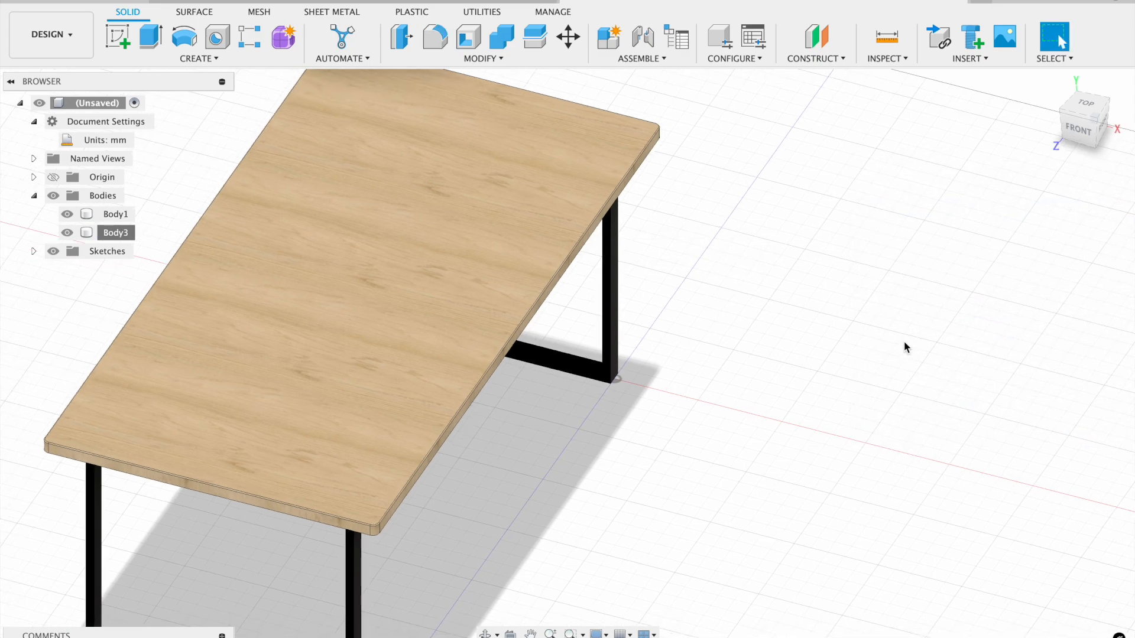
click(1051, 83)
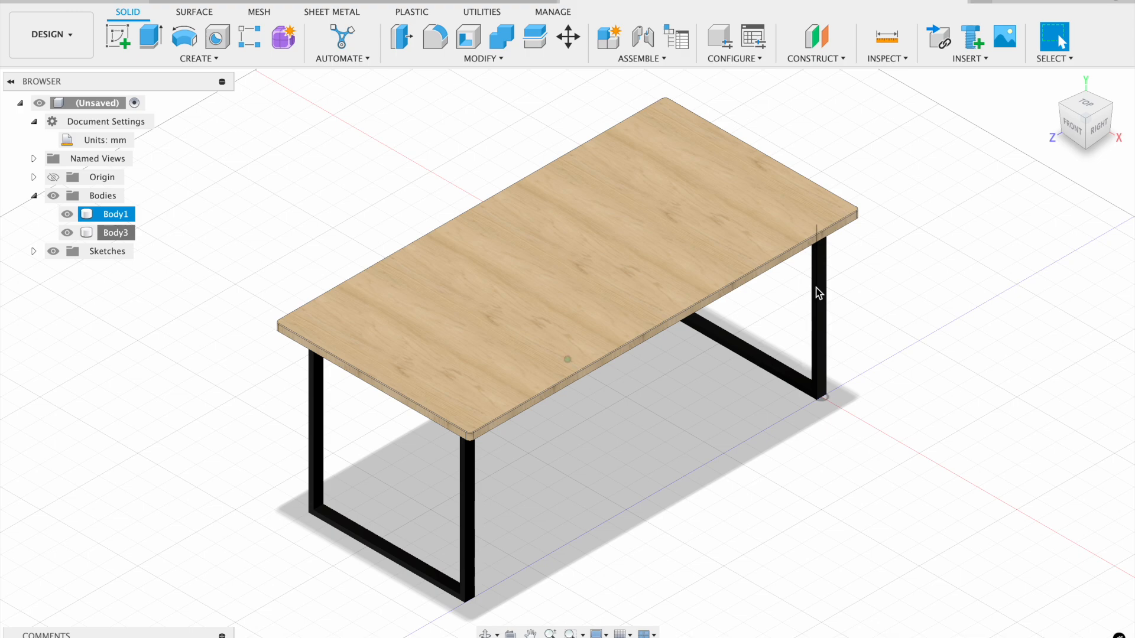
shift+scroll(816, 288, right, 5)
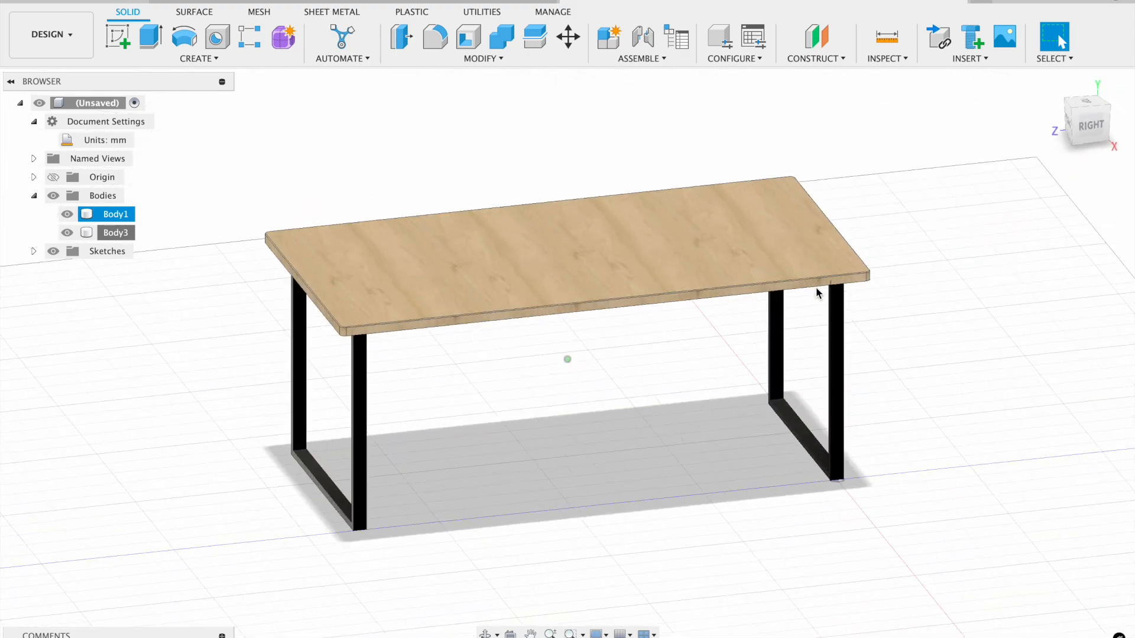